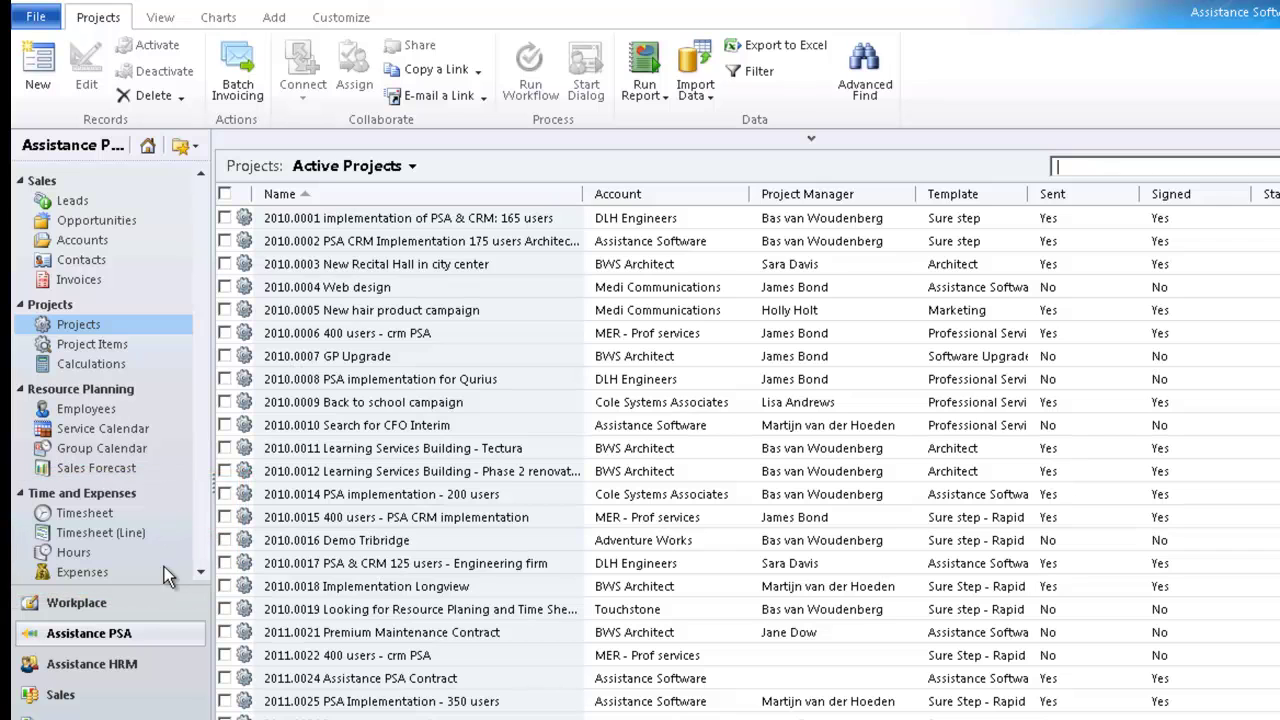
Open the Timesheet (Line) view for week 49, 5–11 December 2011
left_click(152, 533)
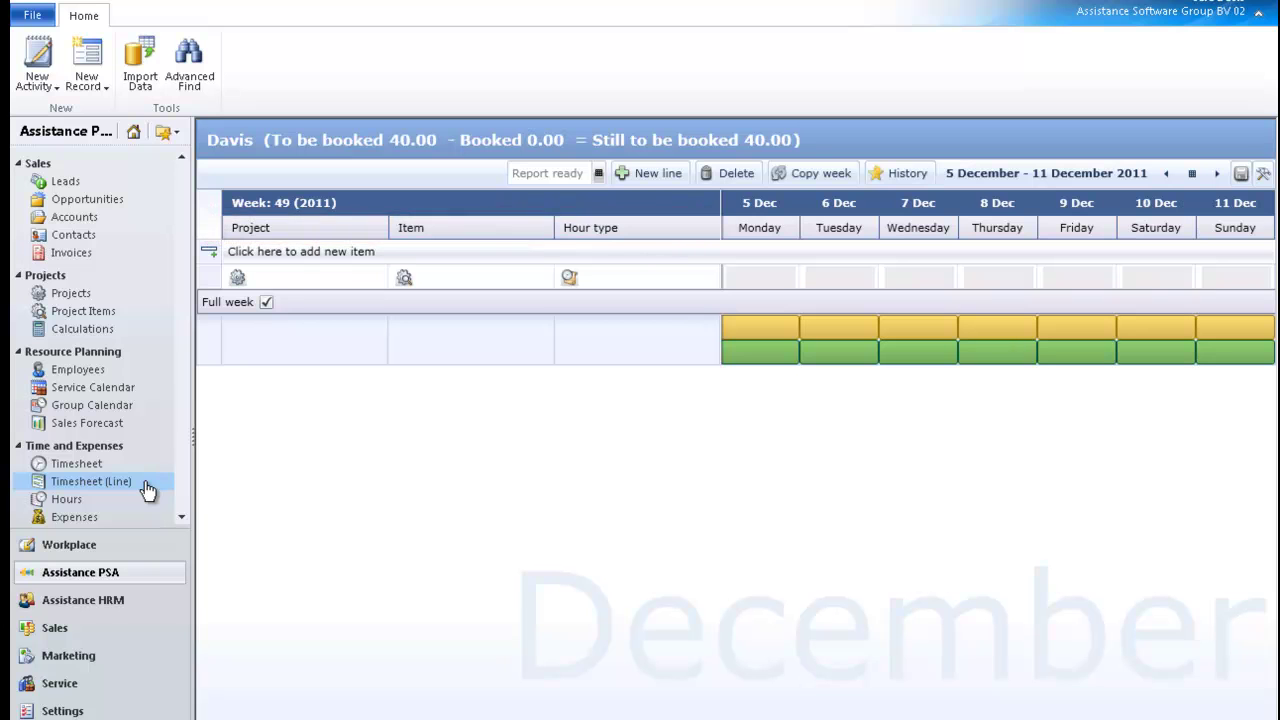
Add a project 2011.0028 PSA & CRM Program Manager line with 3 hours on Wednesday 7 Dec
left_click(238, 278)
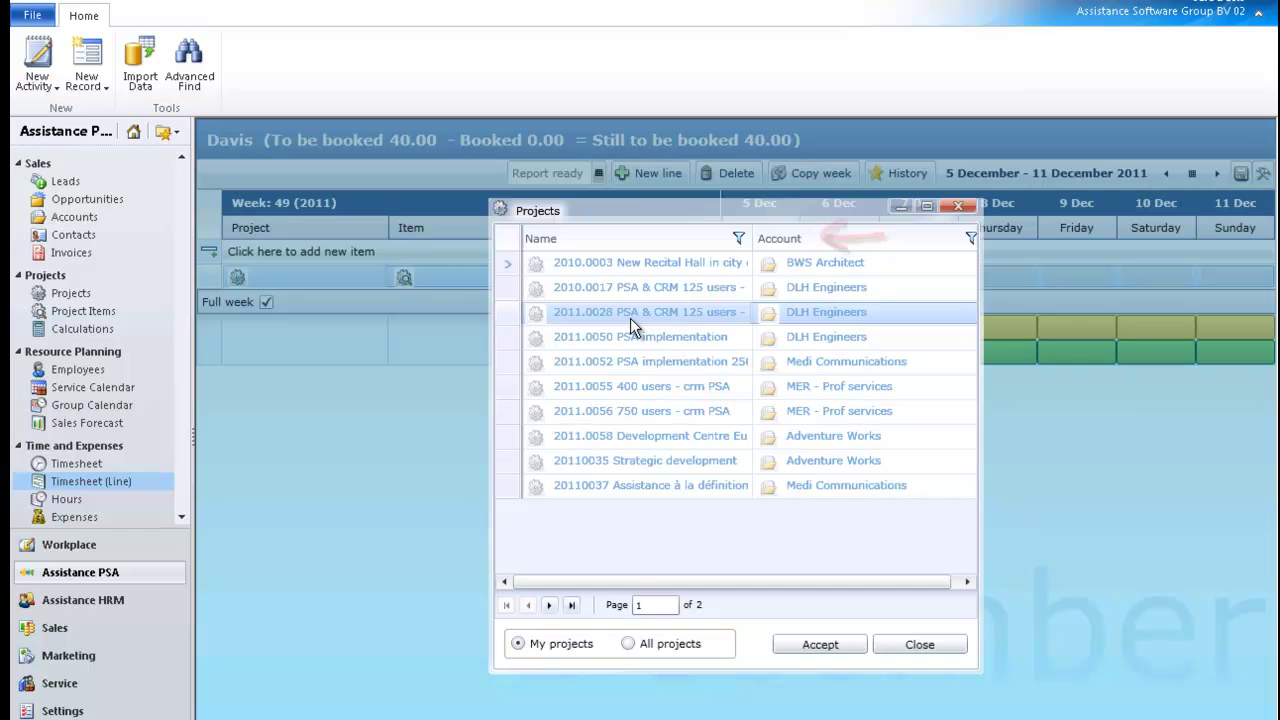
left_click(812, 644)
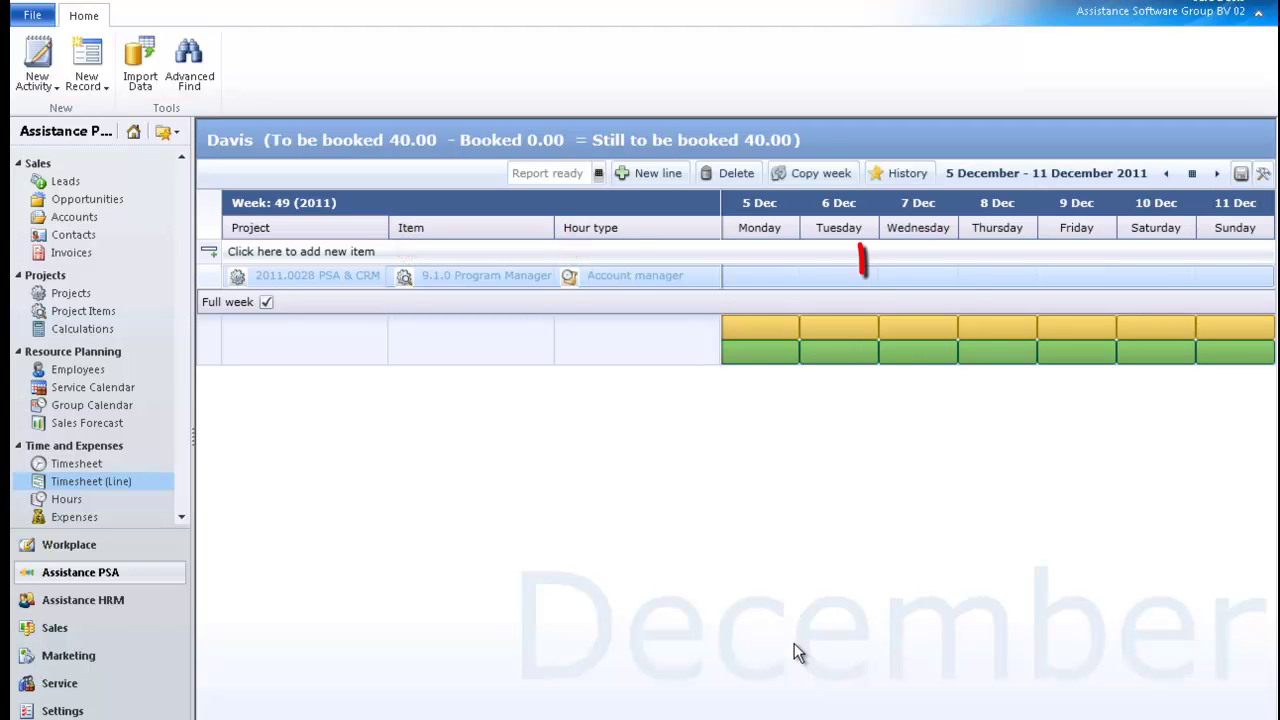
left_click(918, 277)
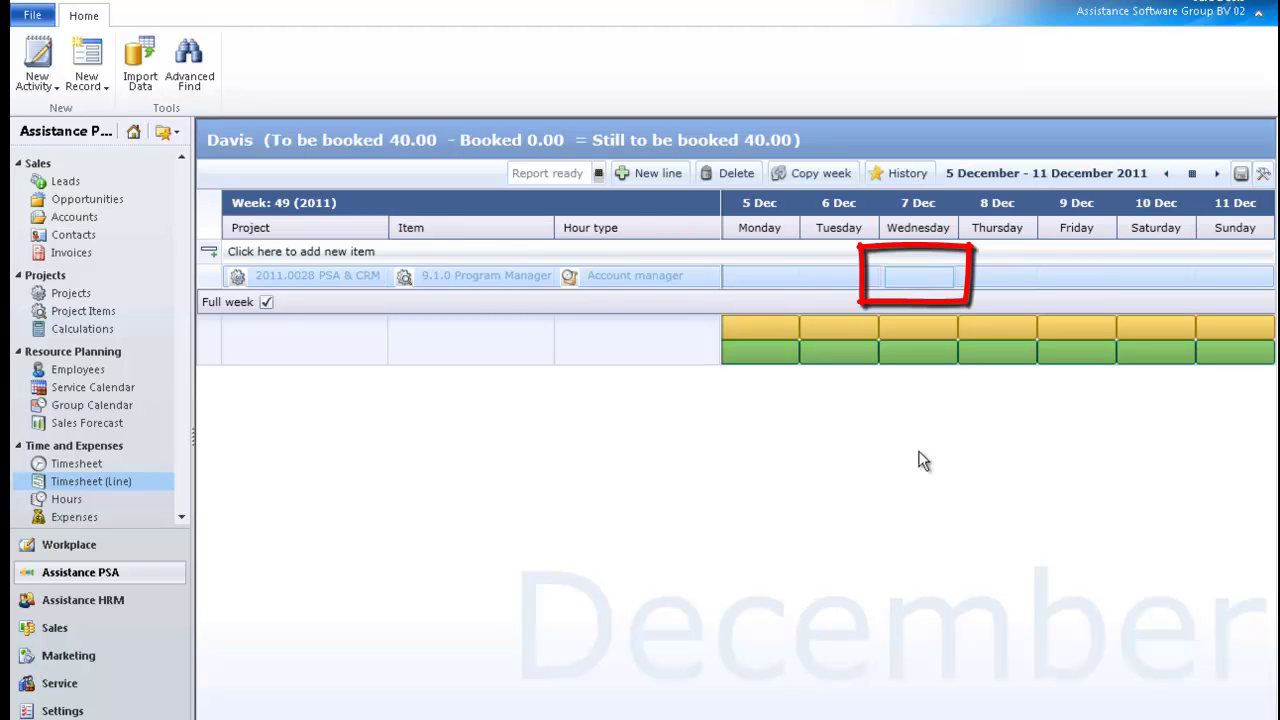
type("3")
key("Return")
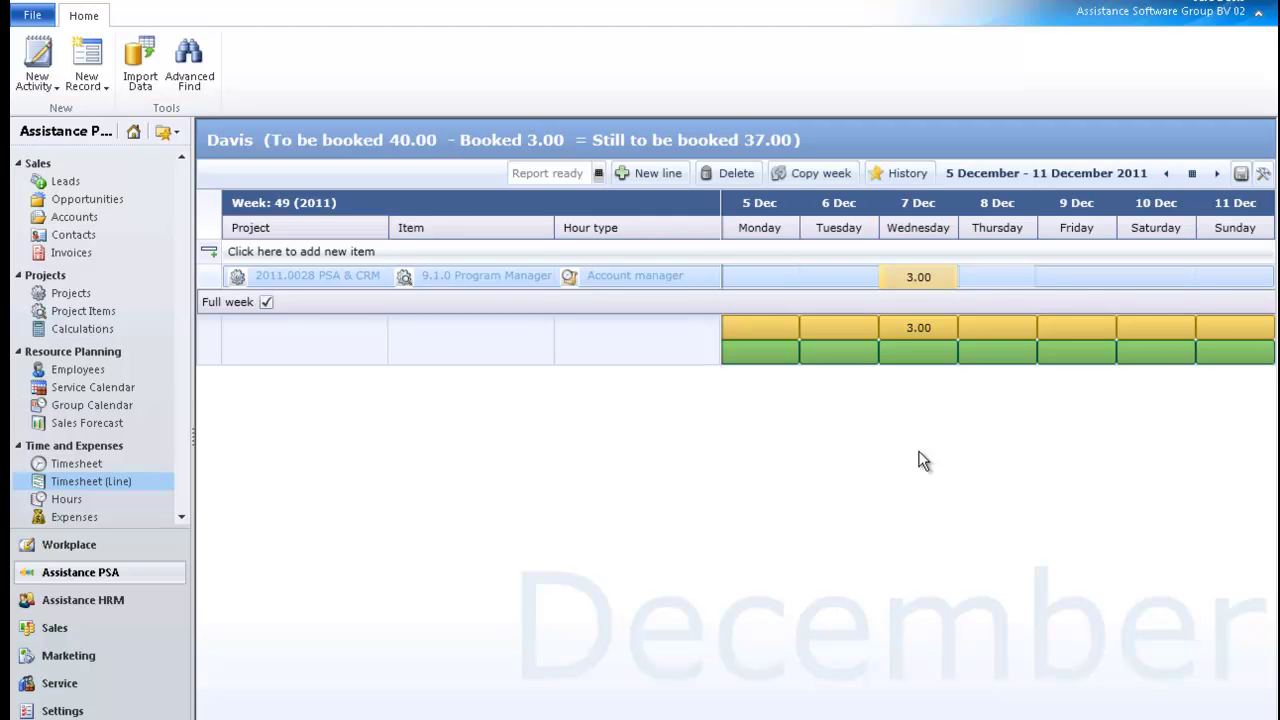
Describe Wednesday's 3.00 hours as 'Status meeting'
left_click(918, 277)
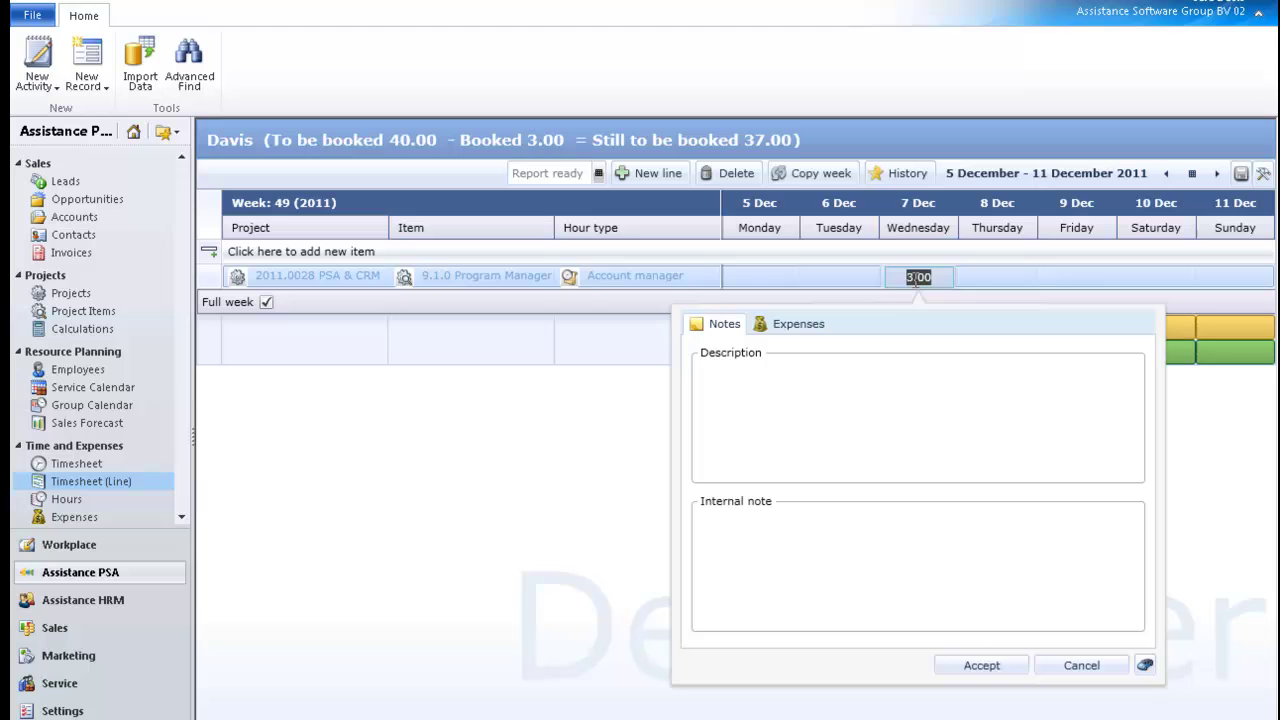
left_click(874, 355)
type("Status mee")
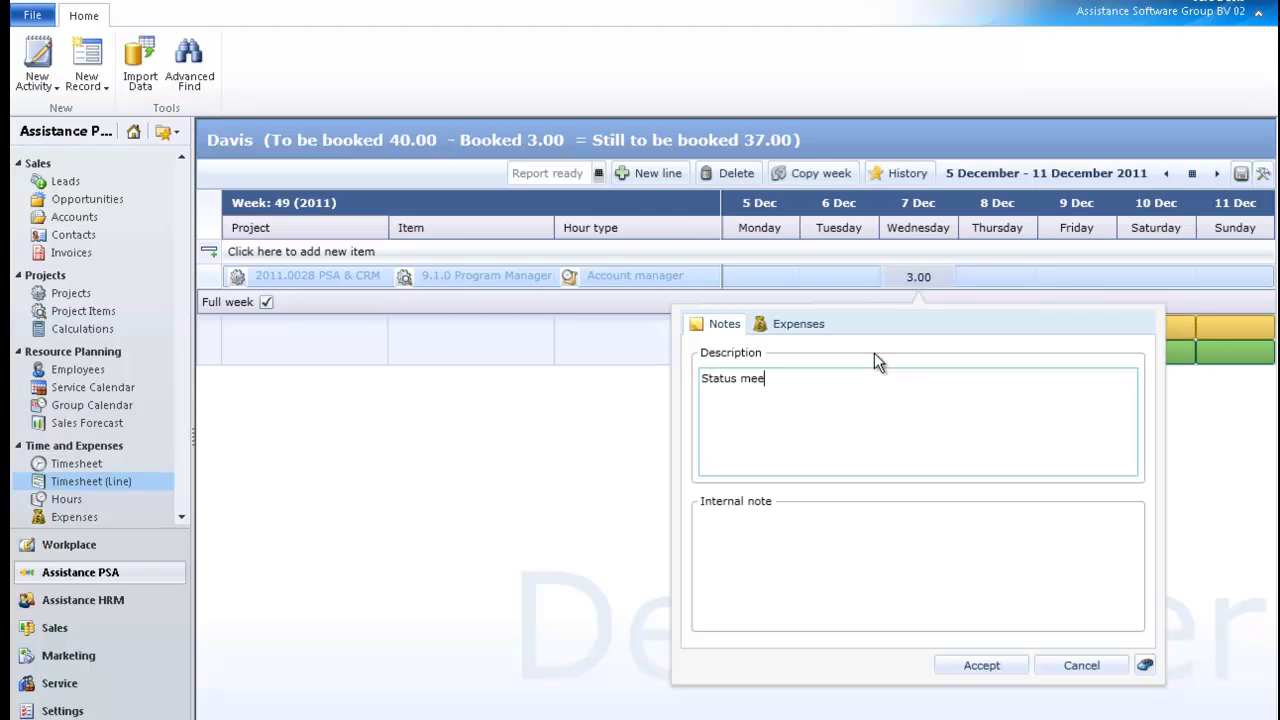
type("ting")
Add a 5.9.0 Travel Expenses row for 'Train ticket' costing 75.00
left_click(812, 330)
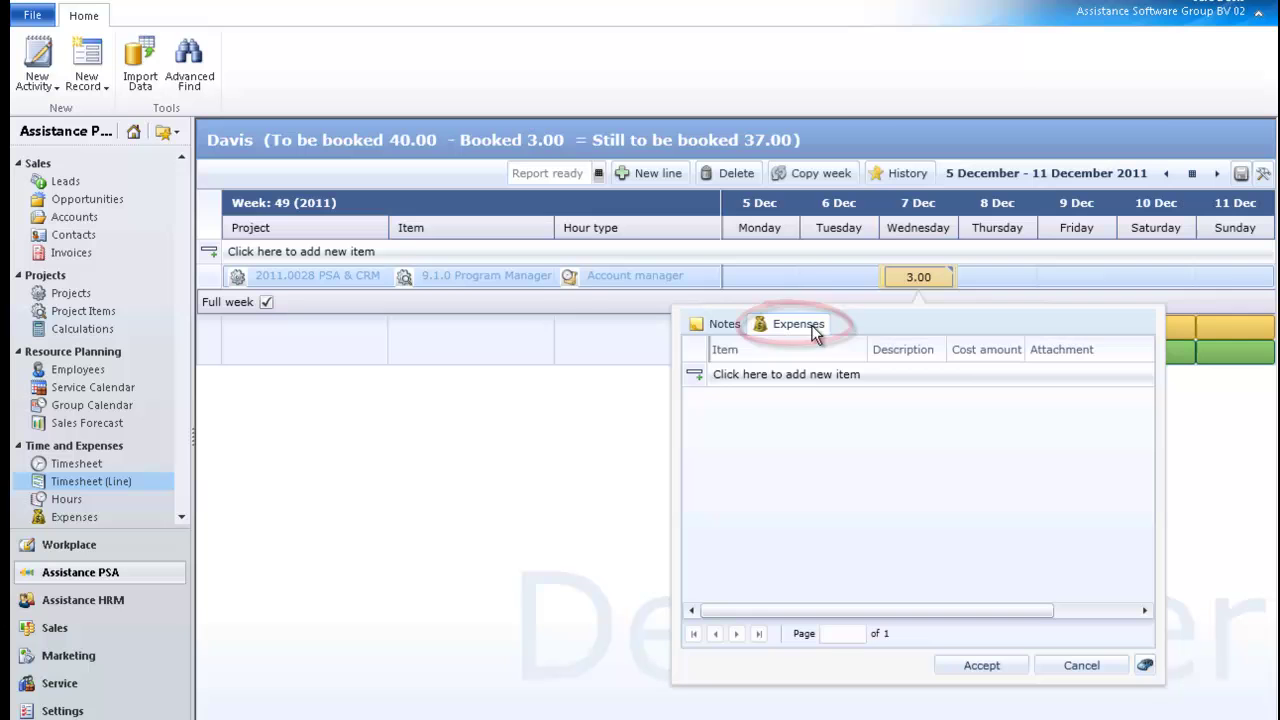
left_click(805, 375)
left_click(723, 375)
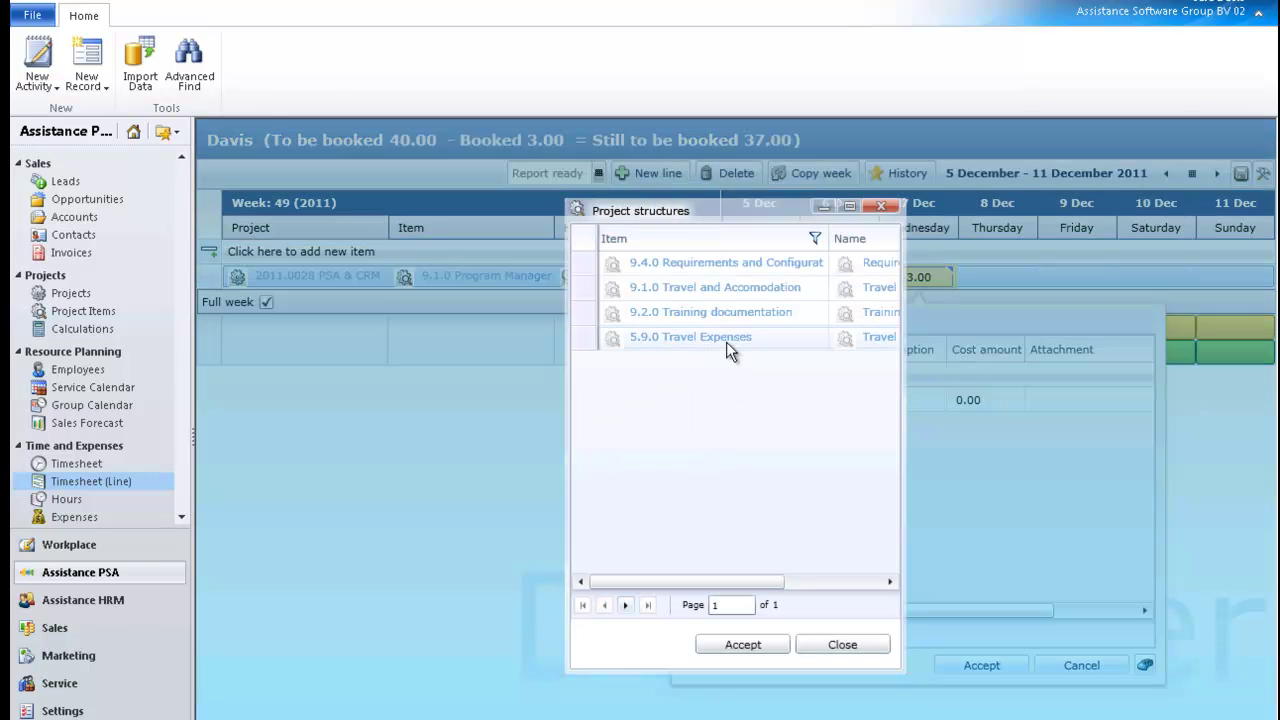
left_click(742, 645)
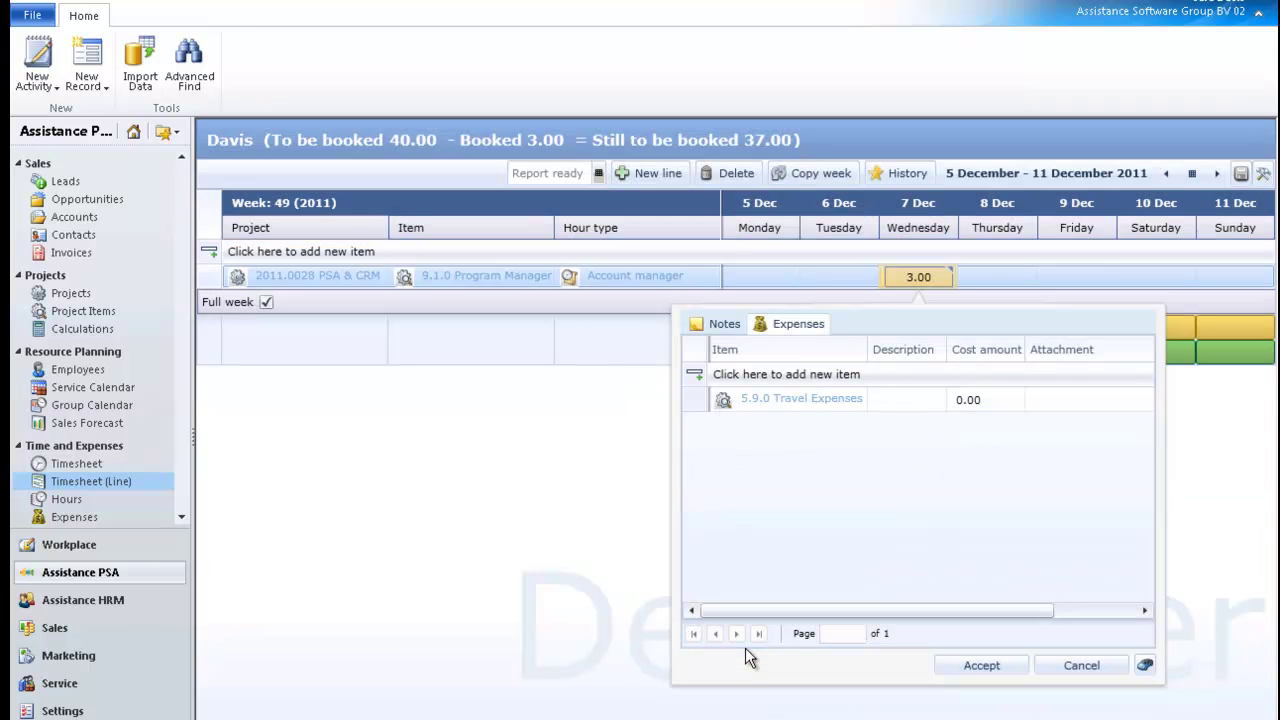
left_click(905, 399)
type("Train ticket")
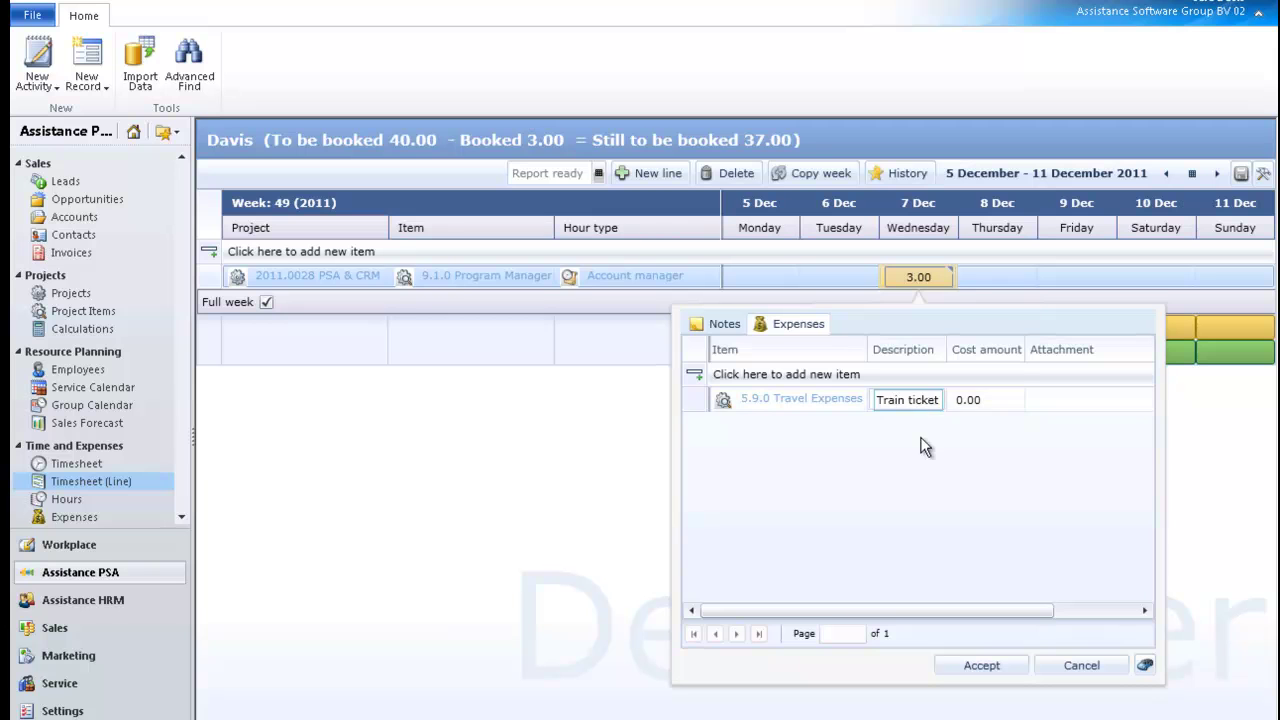
key("Tab")
type("75")
key("Tab")
Attach the train ticket scan, mark the expense reimbursable, and accept
left_click(1144, 610)
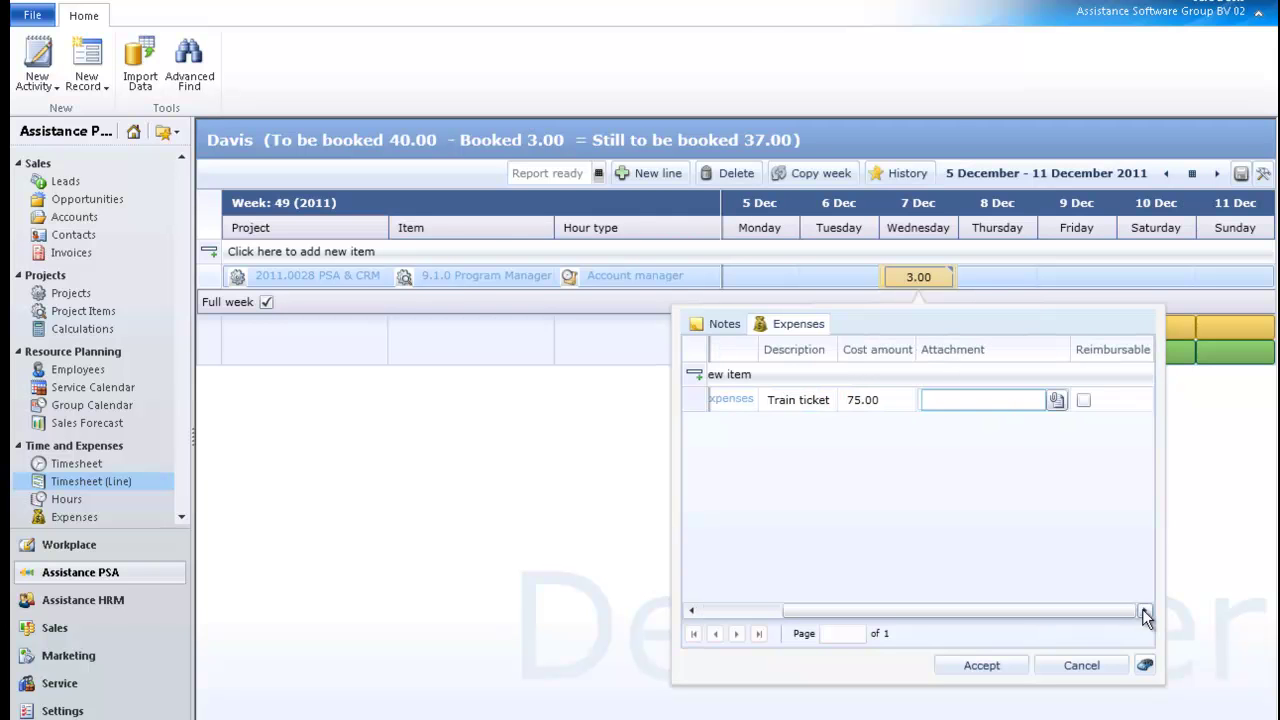
left_click(1058, 401)
left_click(247, 406)
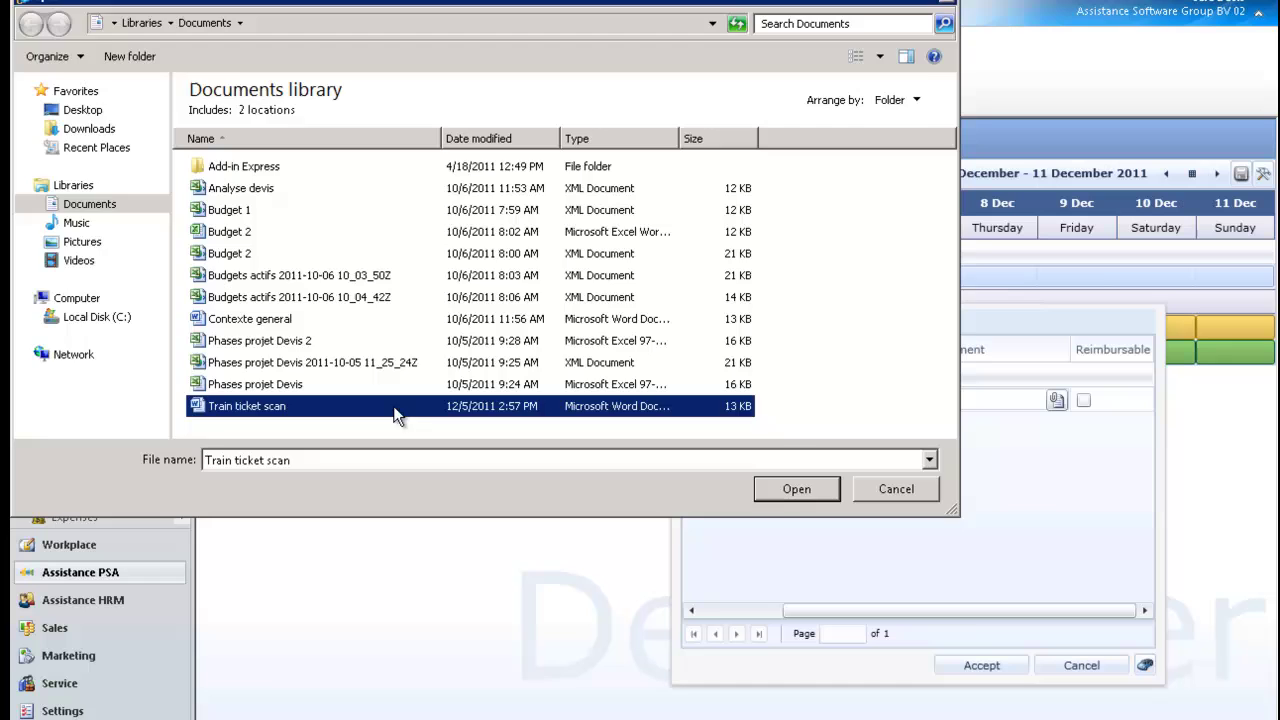
left_click(790, 490)
left_click(1083, 400)
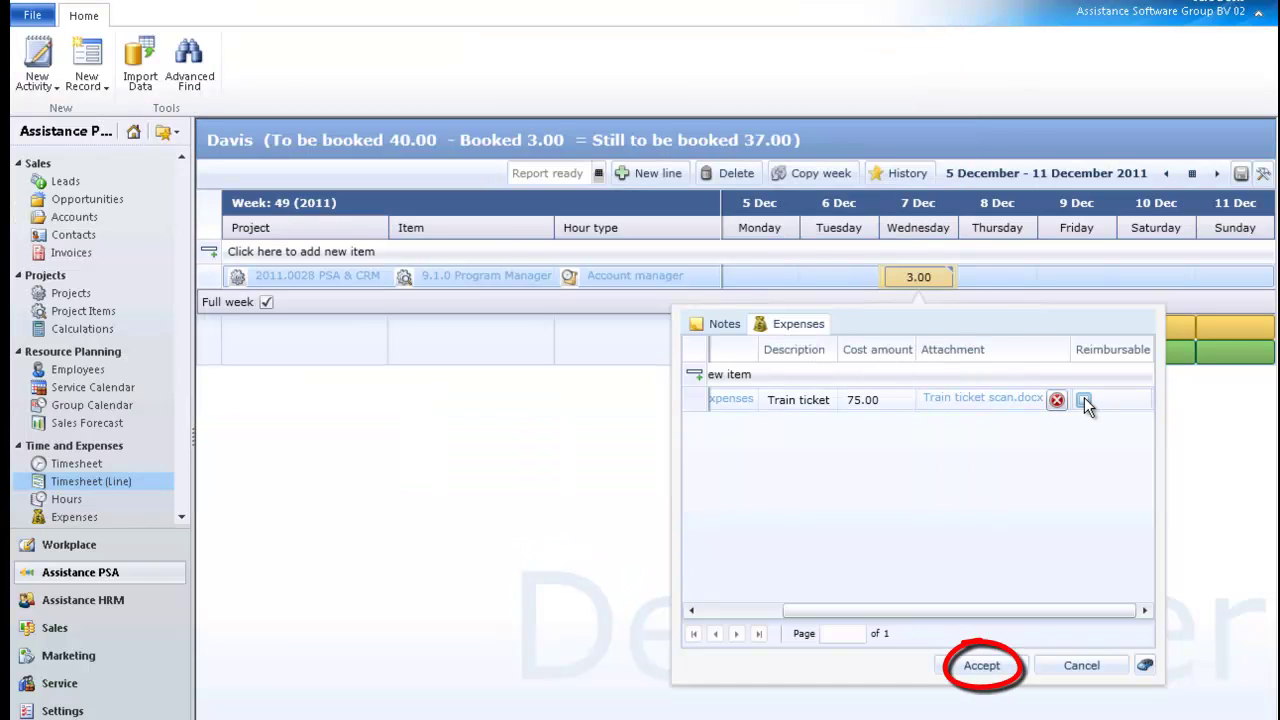
left_click(975, 666)
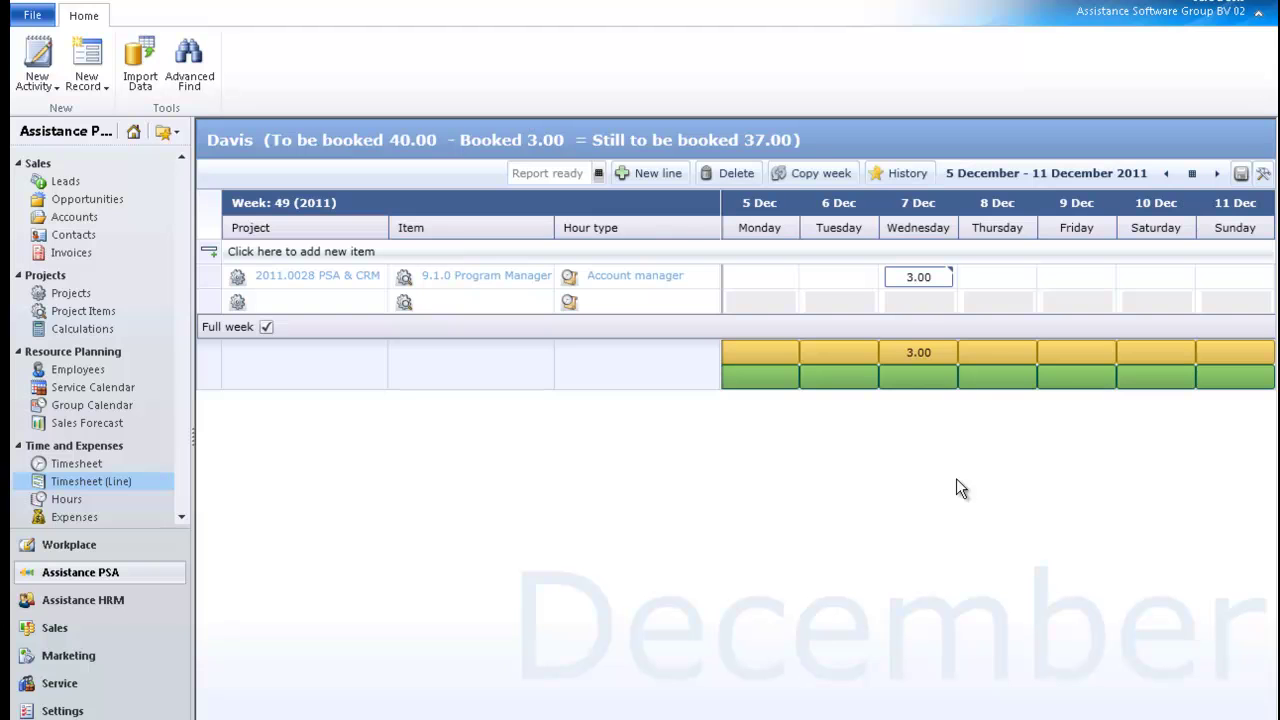
Enter 1 hour on Friday 9 Dec for the 2011.0028 line
left_click(1077, 277)
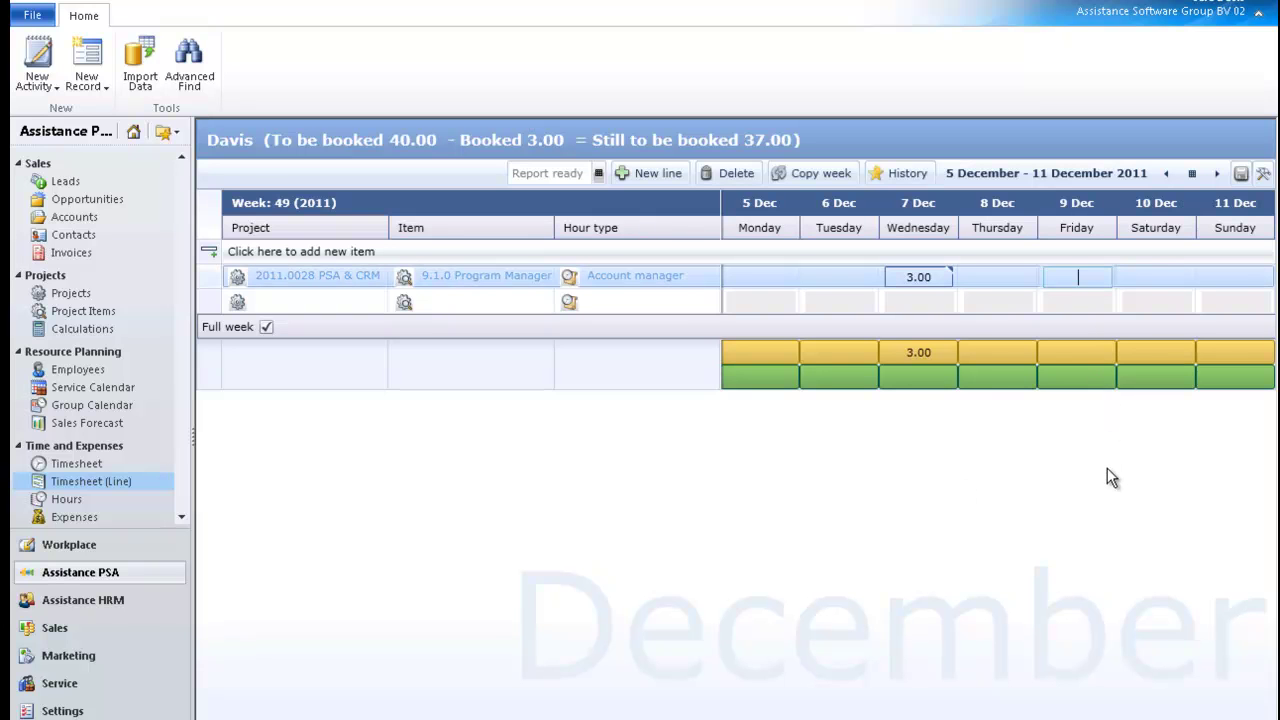
type("1")
key("Return")
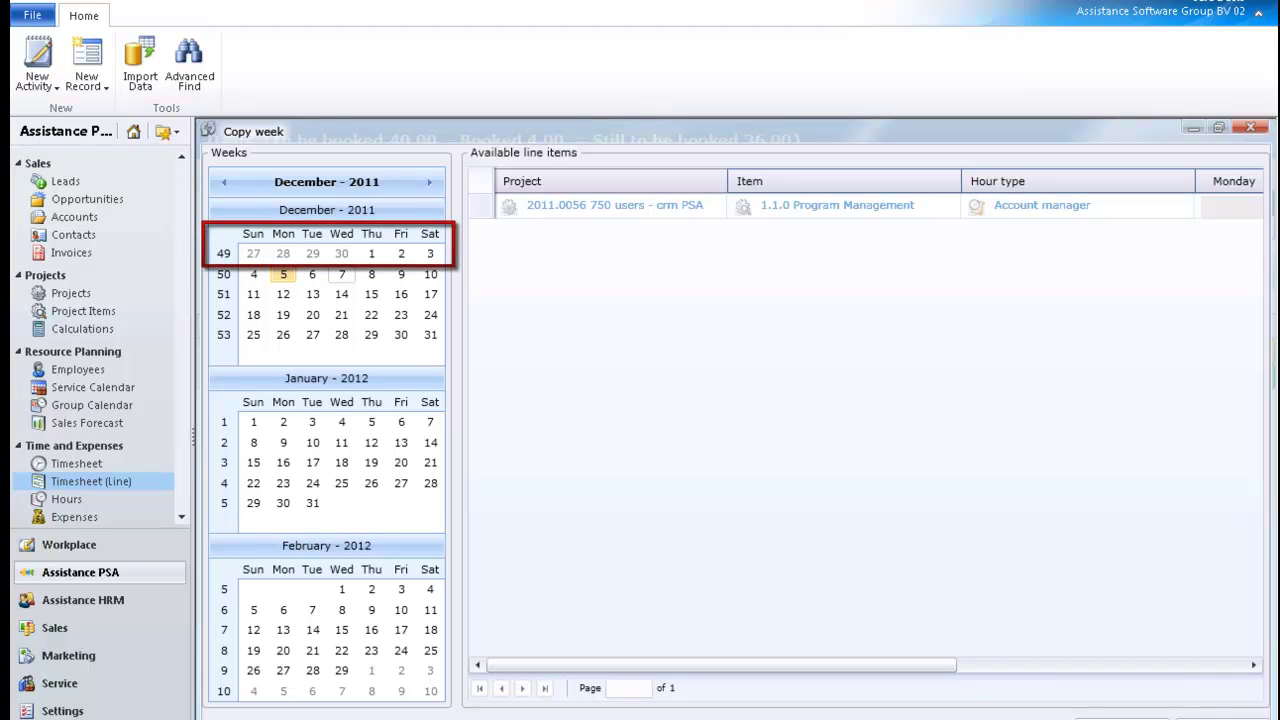
Copy the 2011.0052 High level design and 2010.0003 SD - Proposal lines from week 36 into week 49
left_click(284, 254)
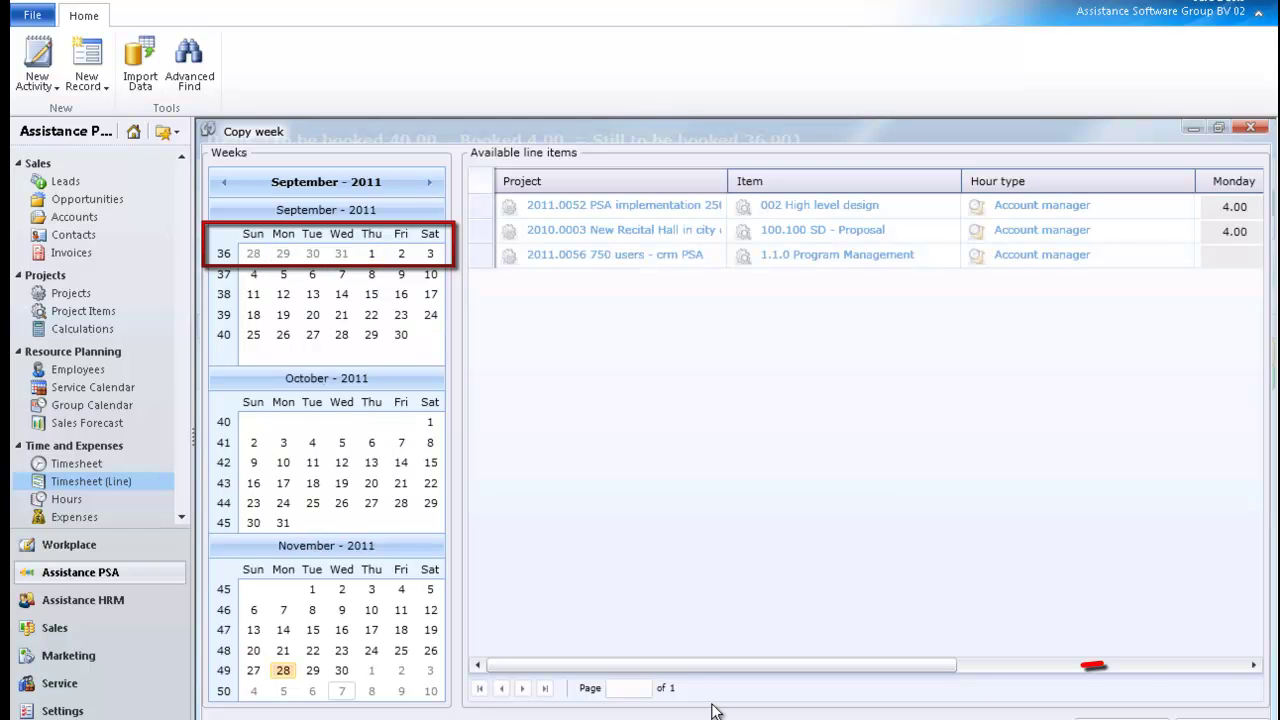
left_click(1223, 665)
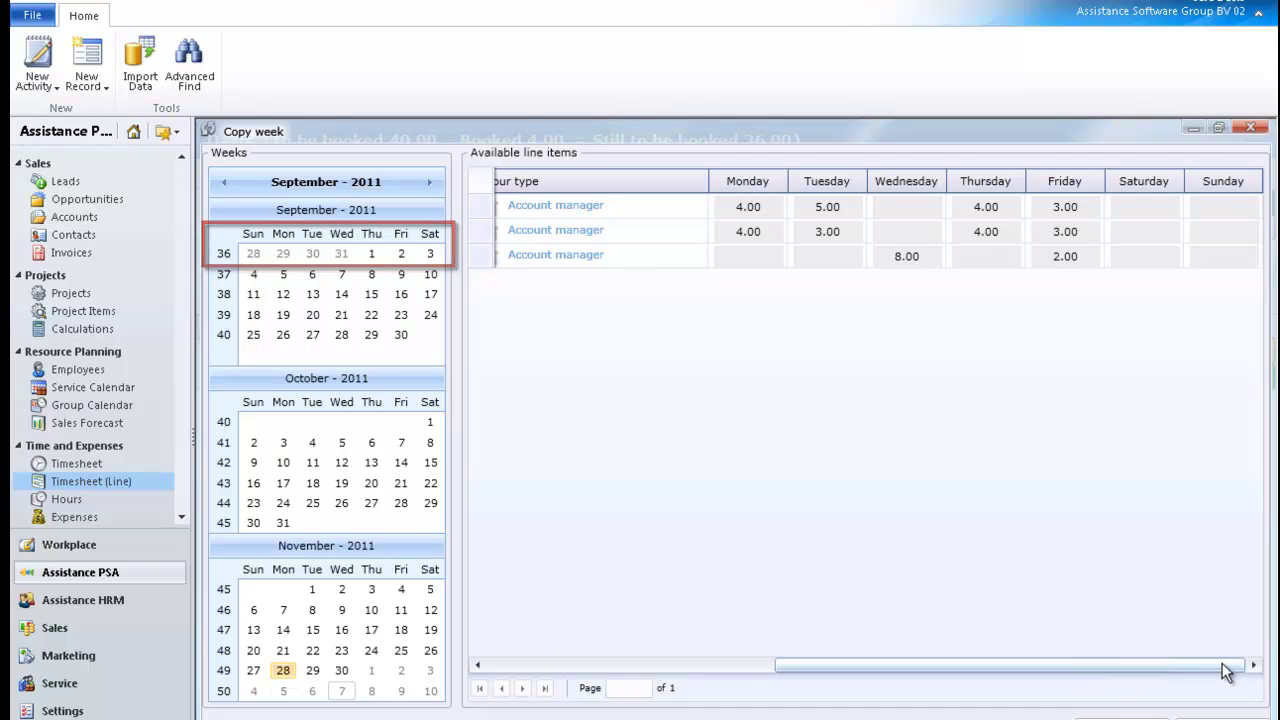
left_click(518, 665)
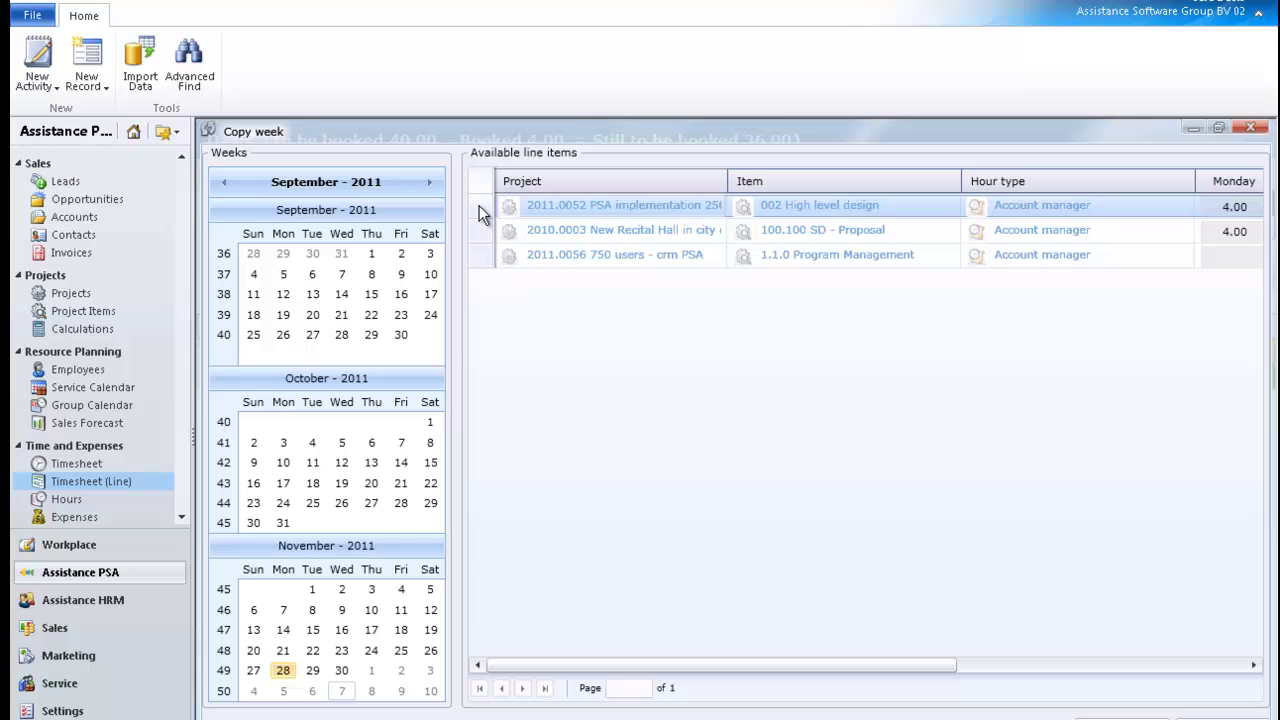
left_click(481, 232, "ctrl")
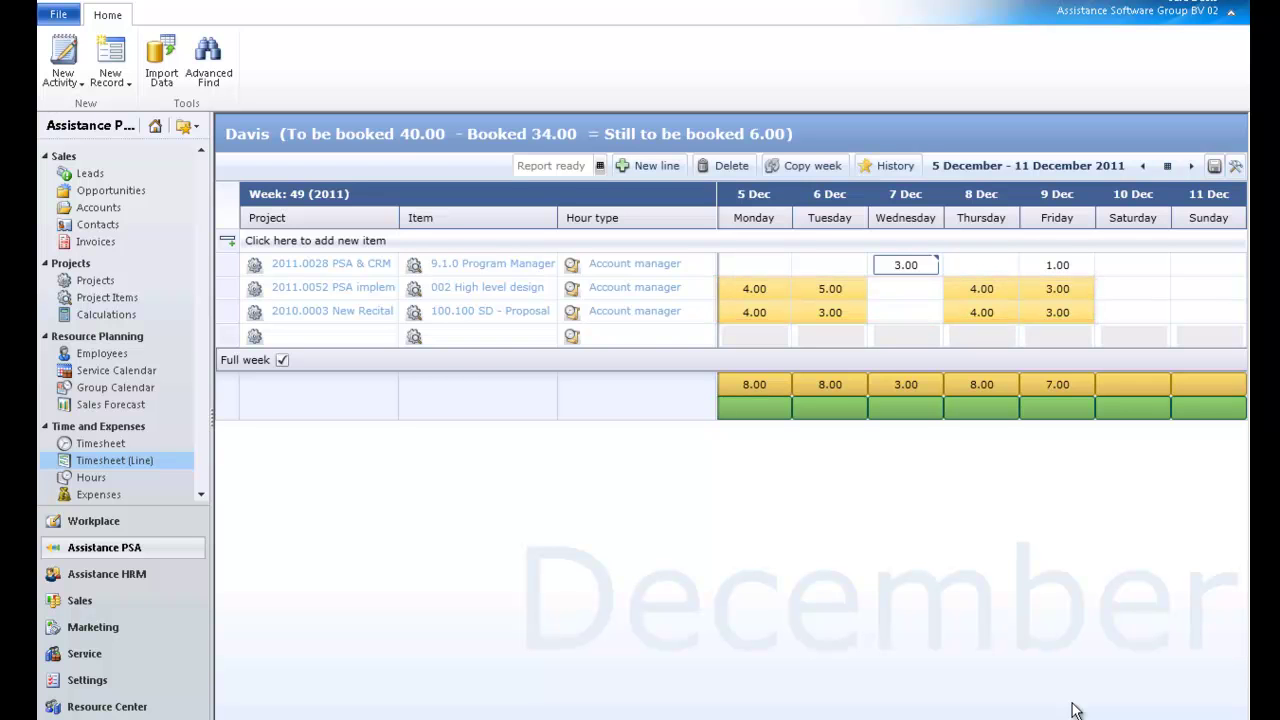
Change Tuesday's hours on 002 High level design from 5.00 to 4.00
left_click(829, 289)
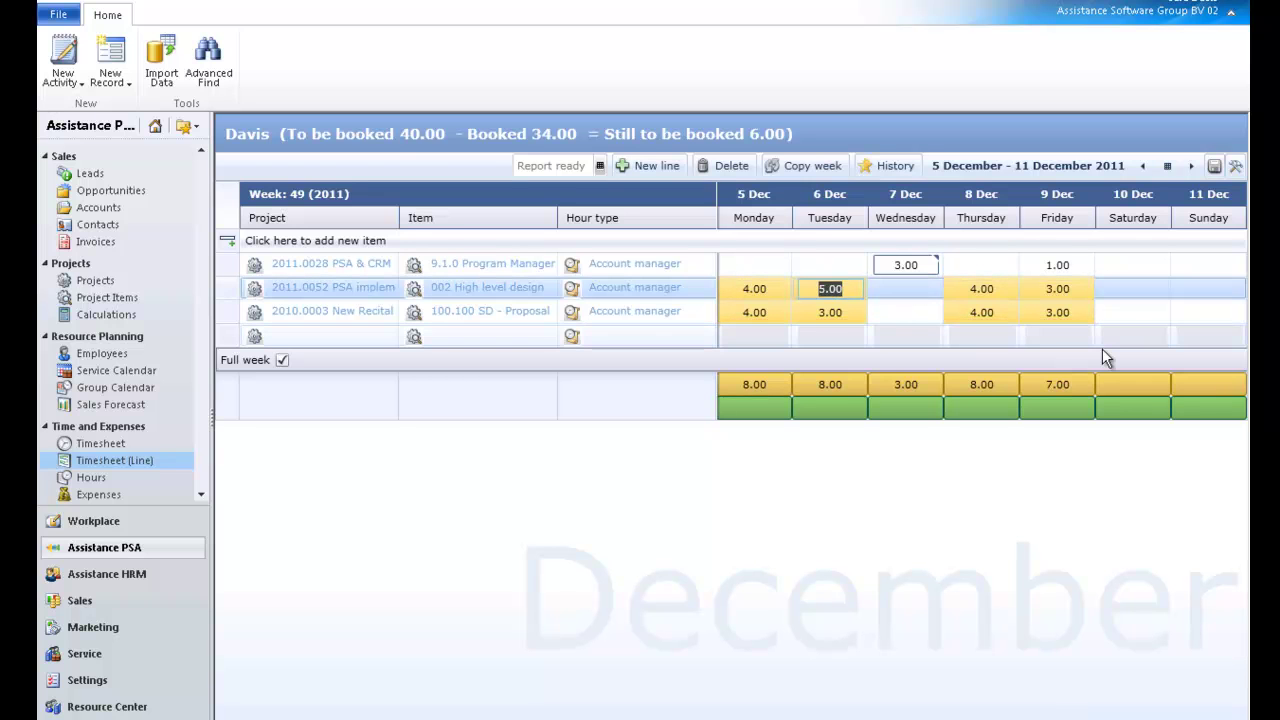
type("4")
key("Tab")
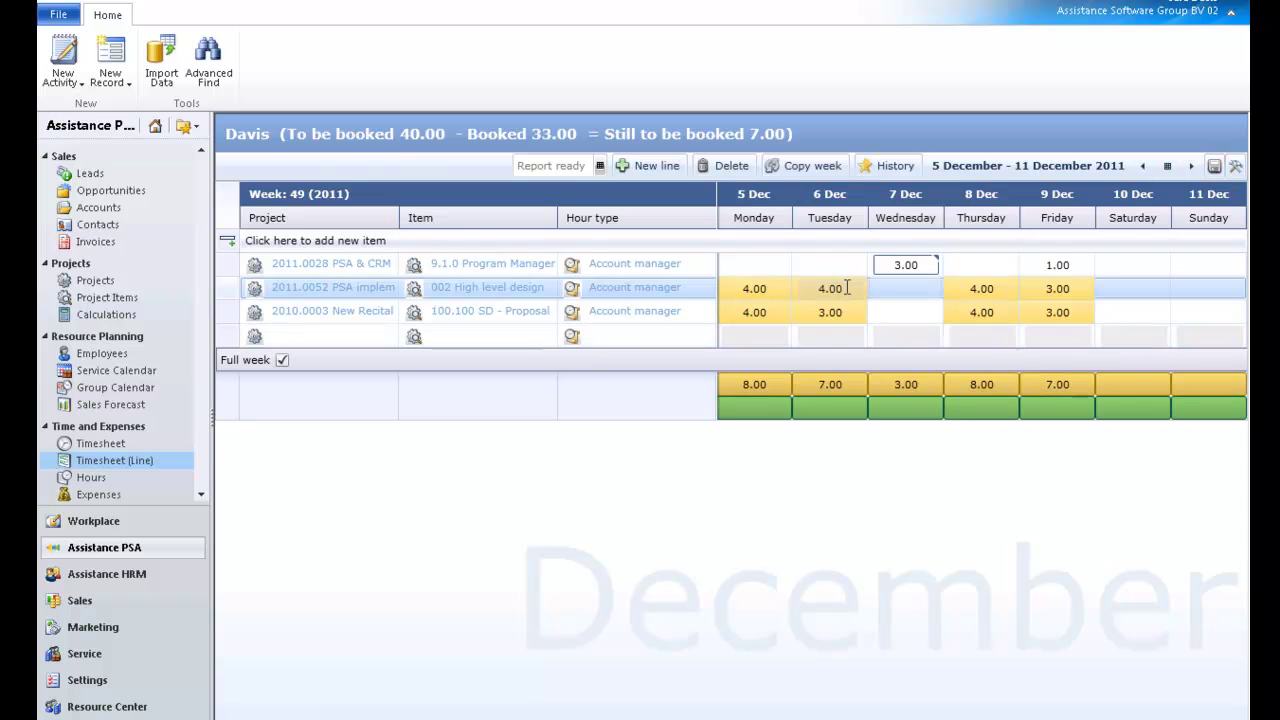
Add the note 'Scope sessions with super user' to Tuesday's High level design hours
left_click(846, 288)
double_click(846, 288)
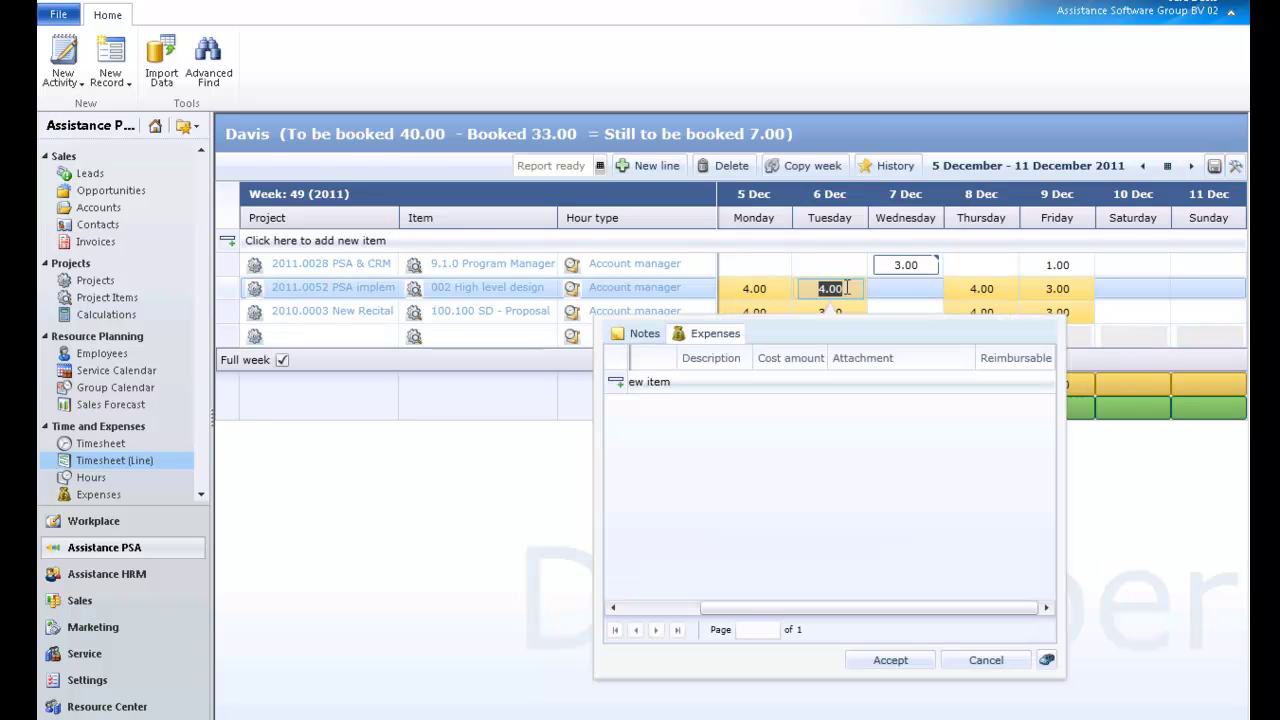
left_click(634, 391)
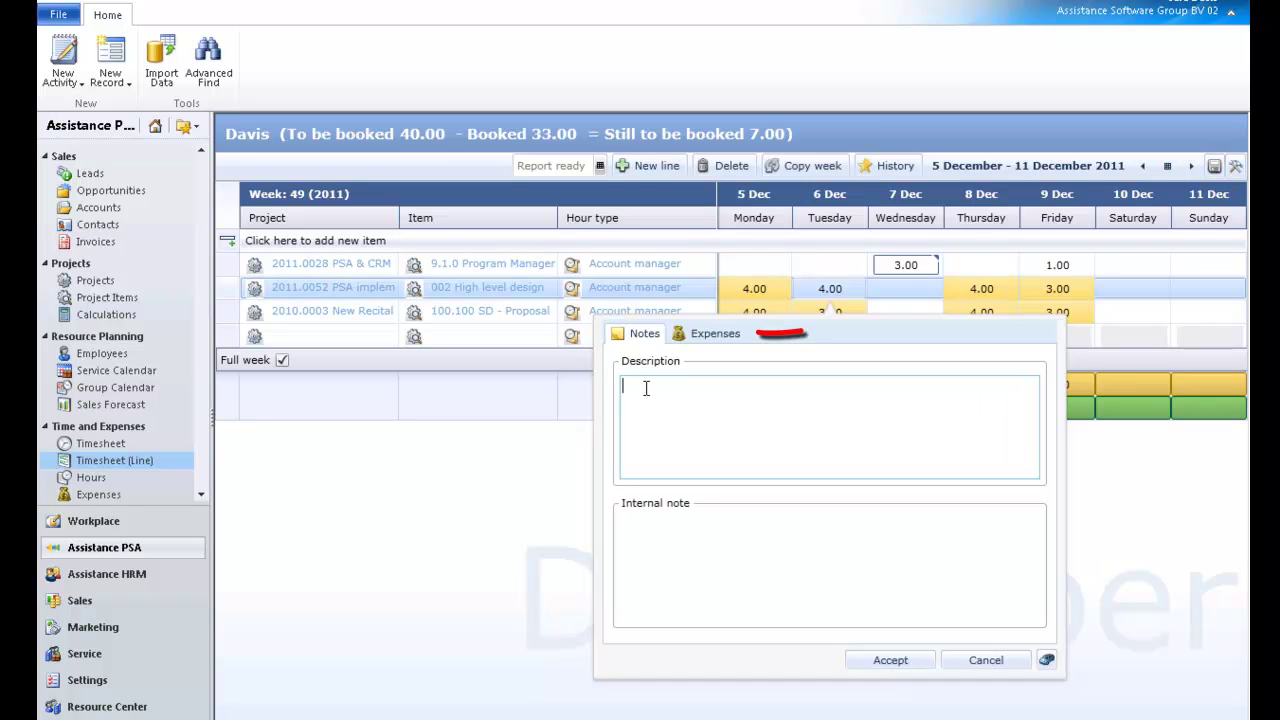
type("Scope ")
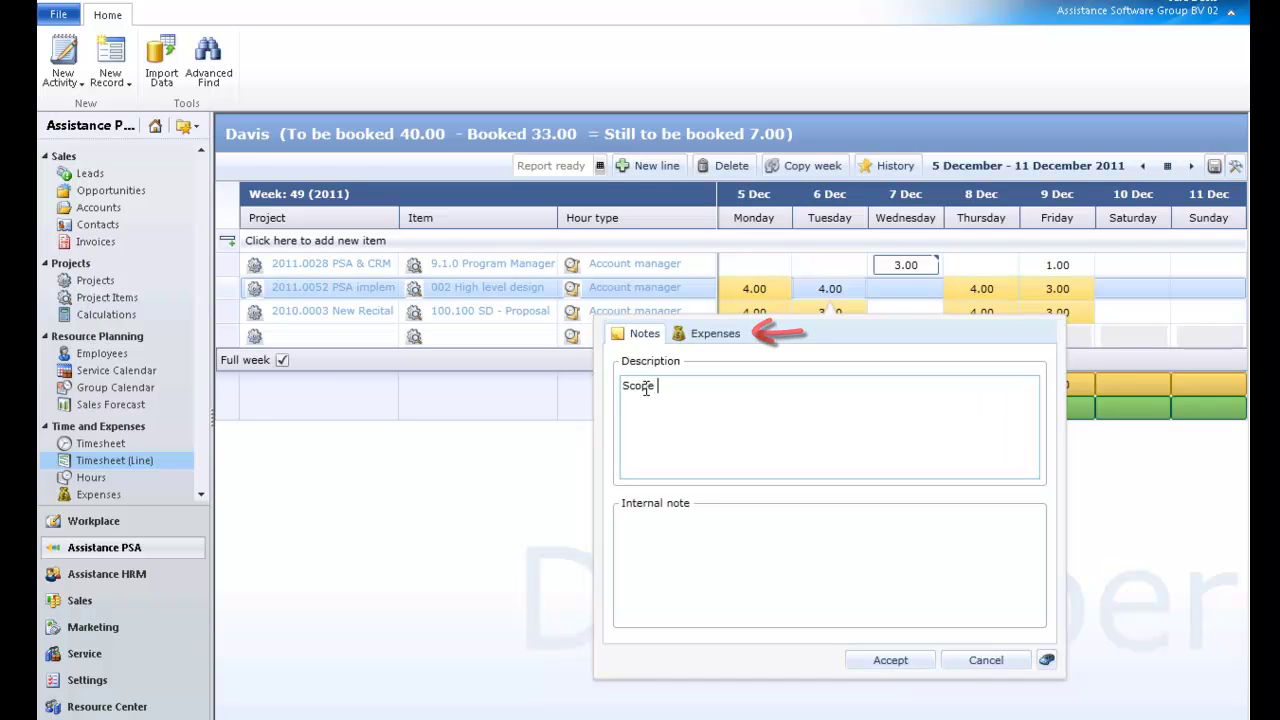
type("sessions with super u")
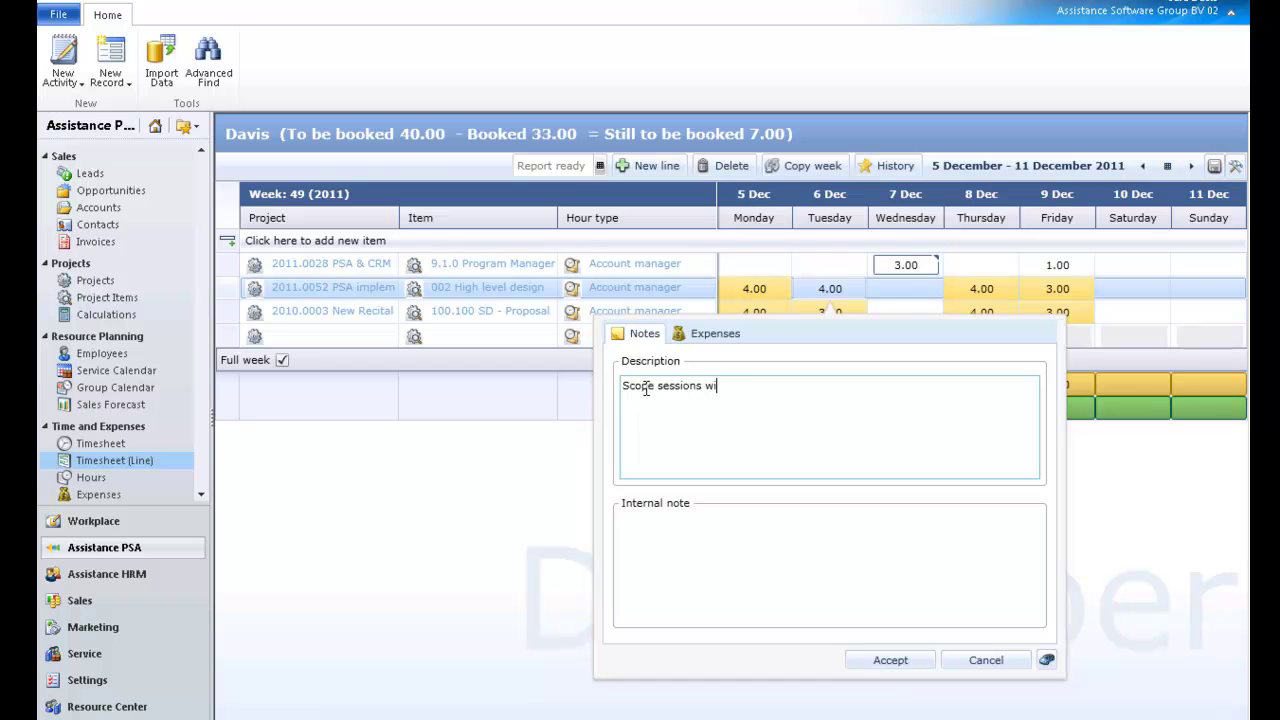
type("ser")
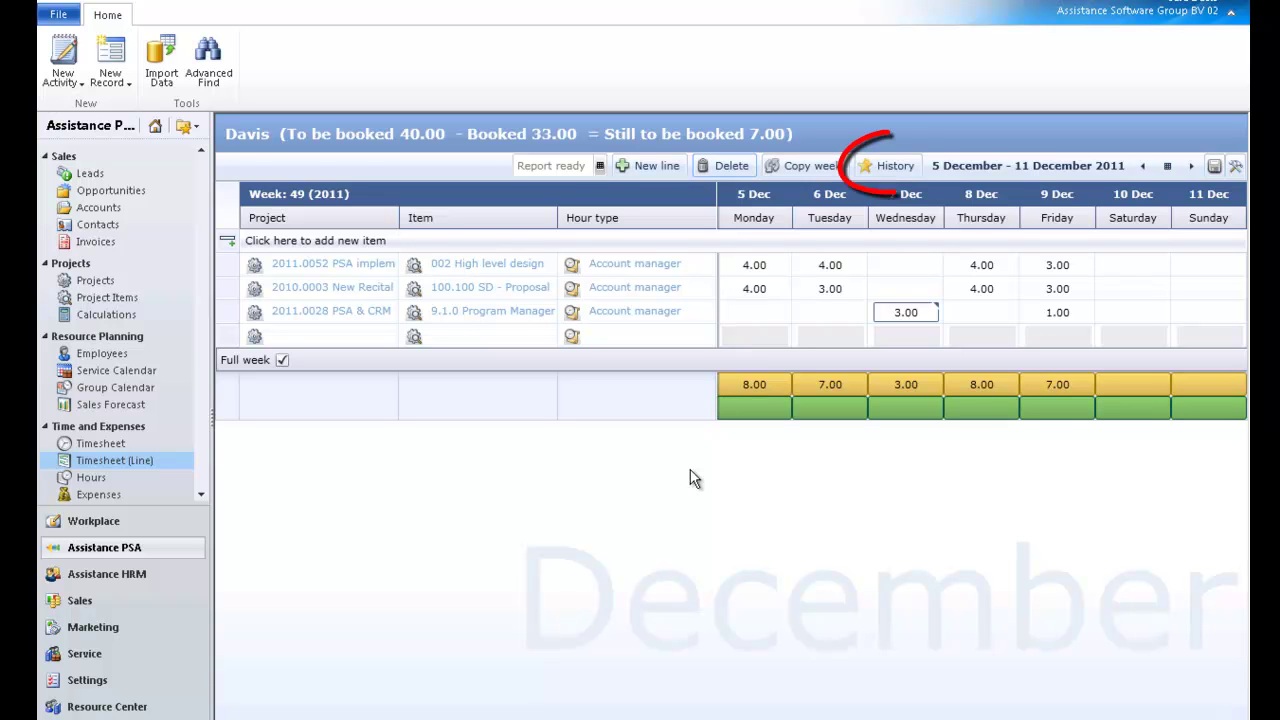
Copy the 2011.0056 1.1.0 Program Management and 20110043 Objectif 1 lines from history into week 49
left_click(877, 170)
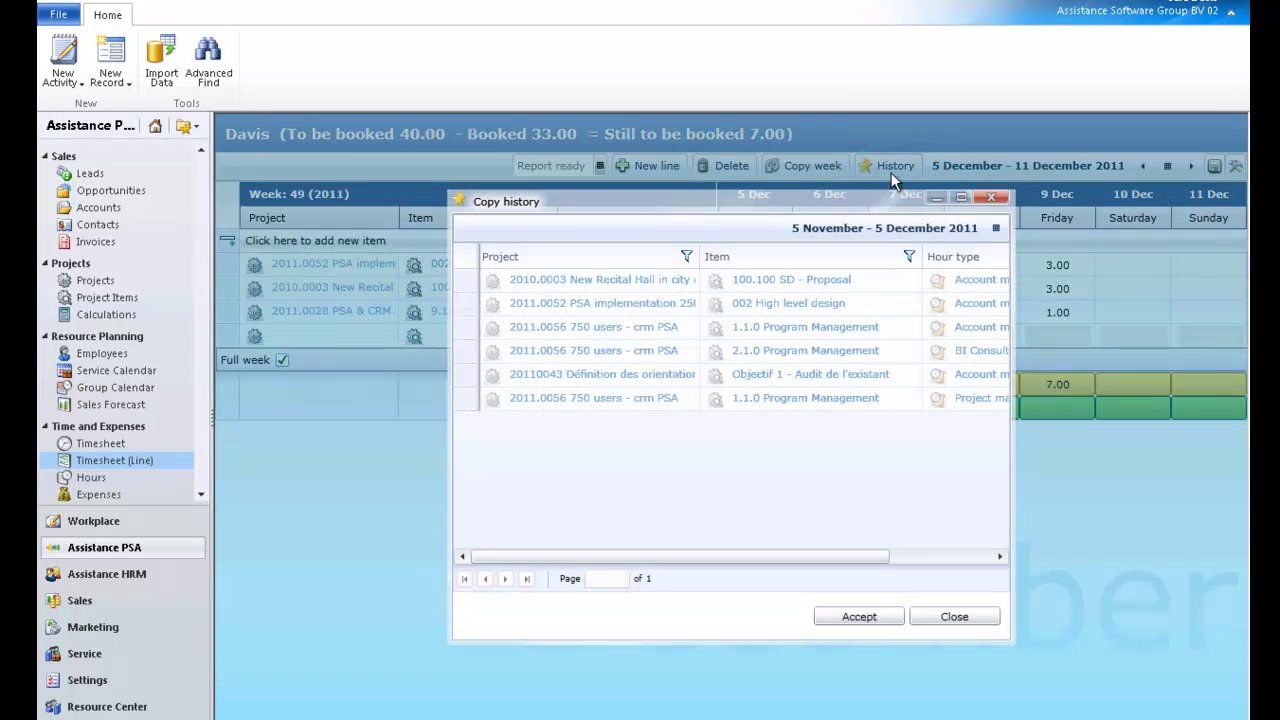
left_click(960, 198)
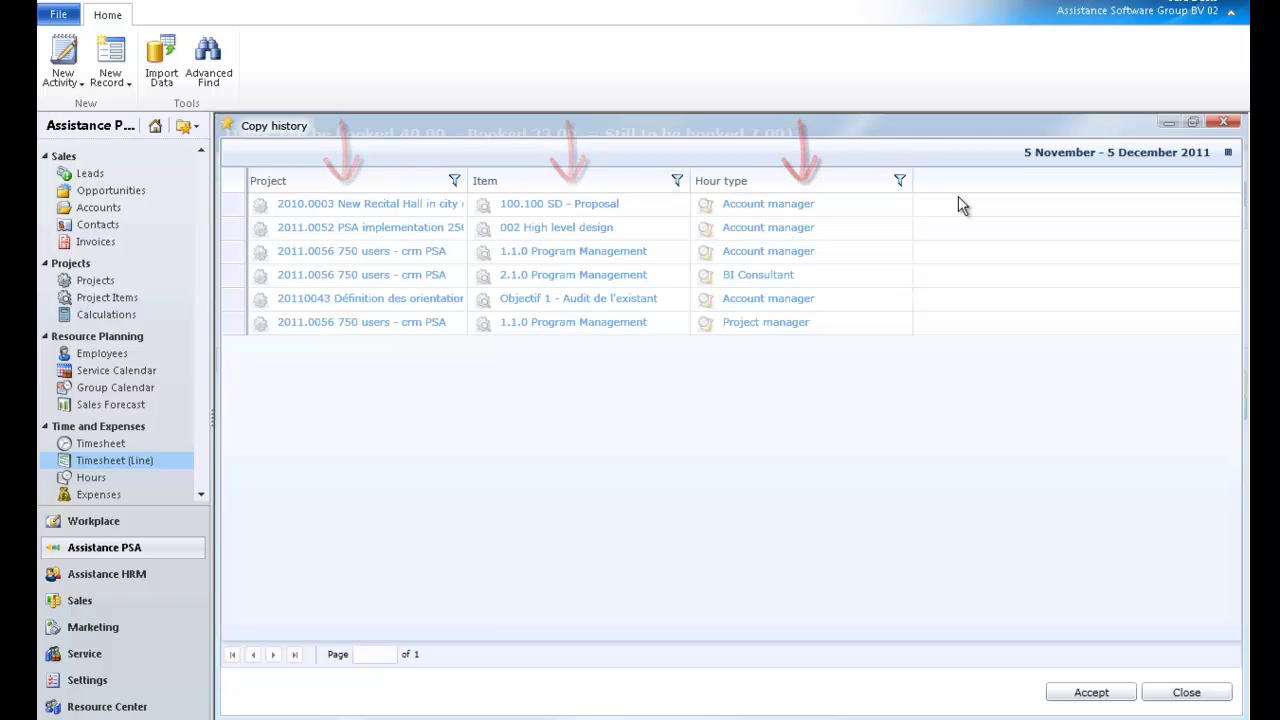
left_click(895, 260)
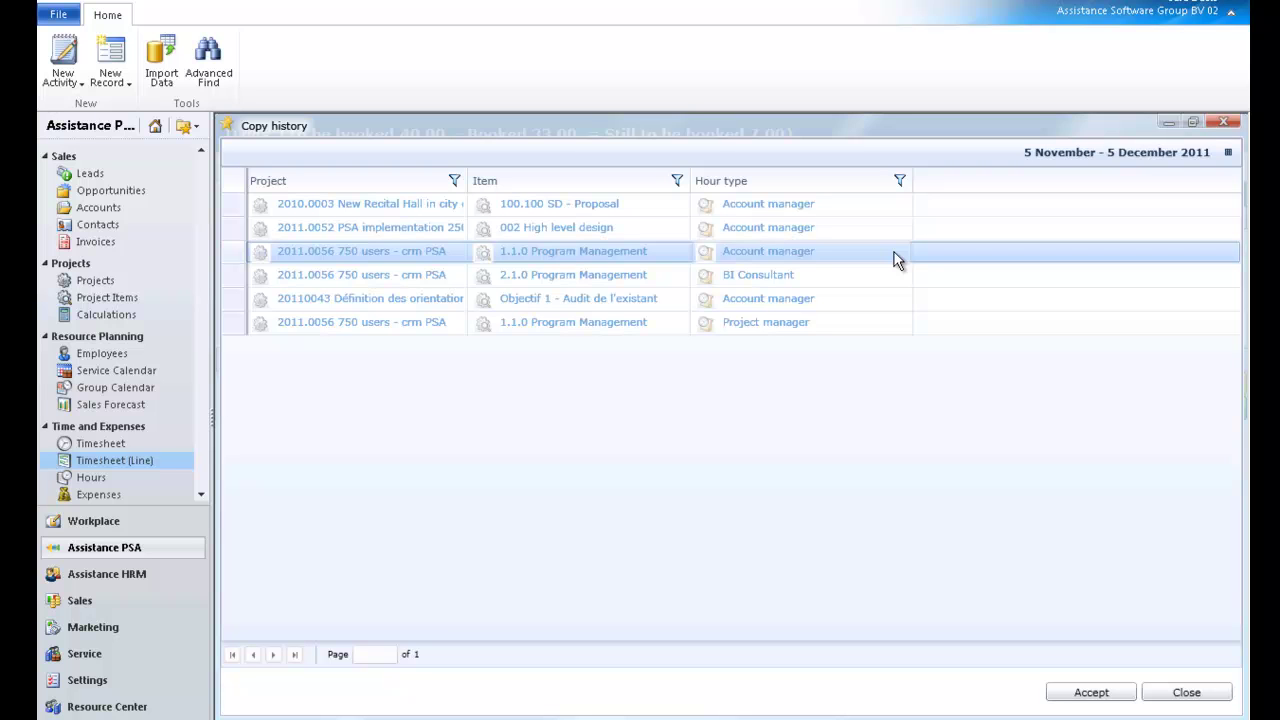
left_click(859, 299, "ctrl")
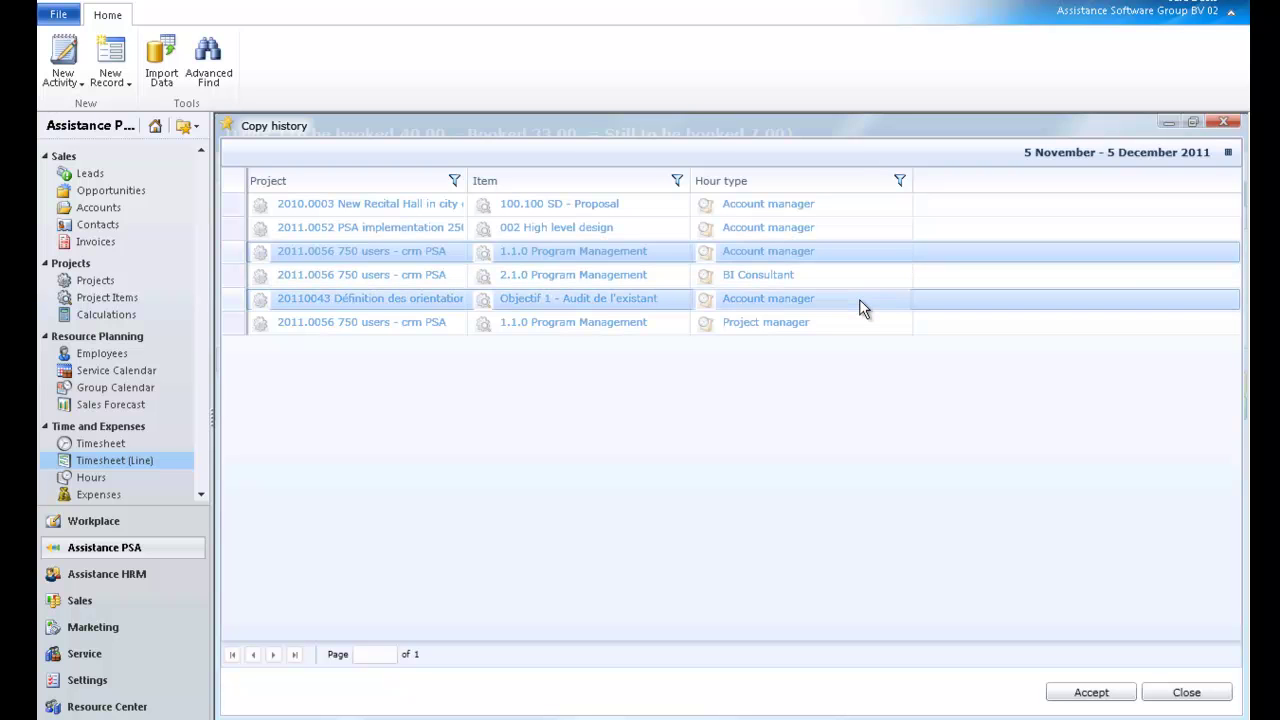
left_click(1090, 692)
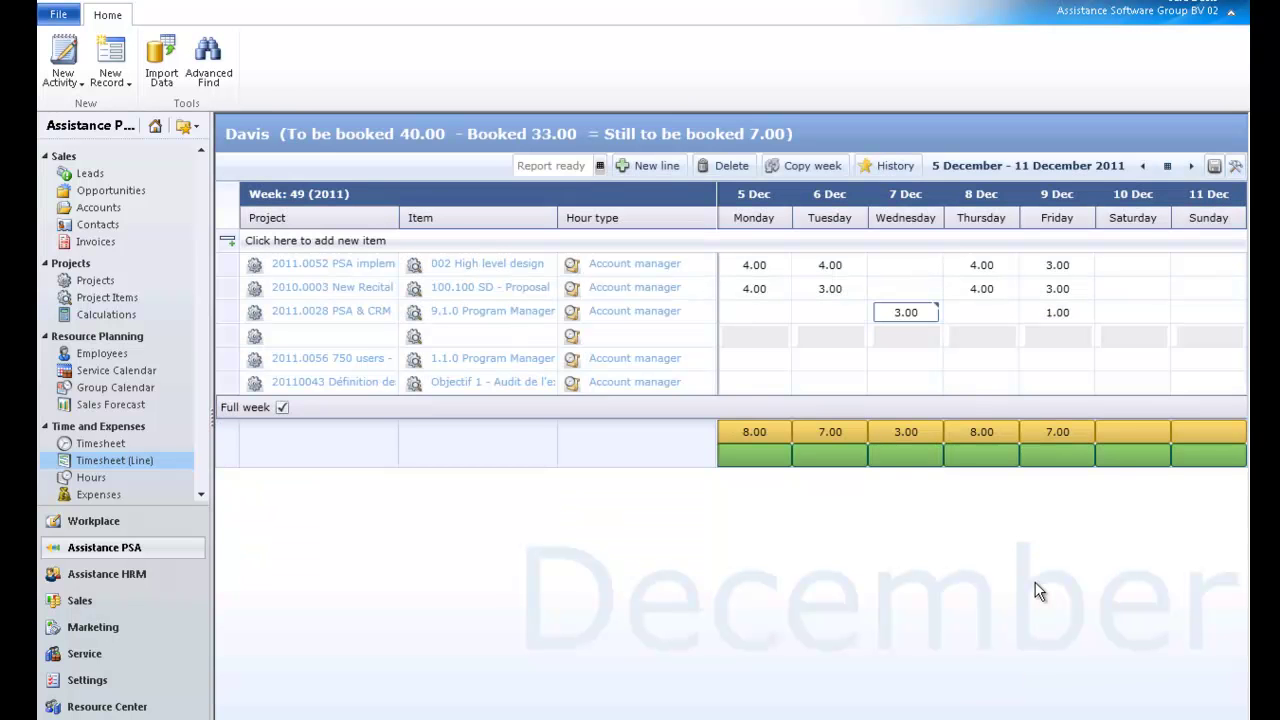
Enter 1 Tuesday and 3 Wednesday on 2011.0056, then 1 Wednesday and 1 Friday on 20110043
left_click(830, 360)
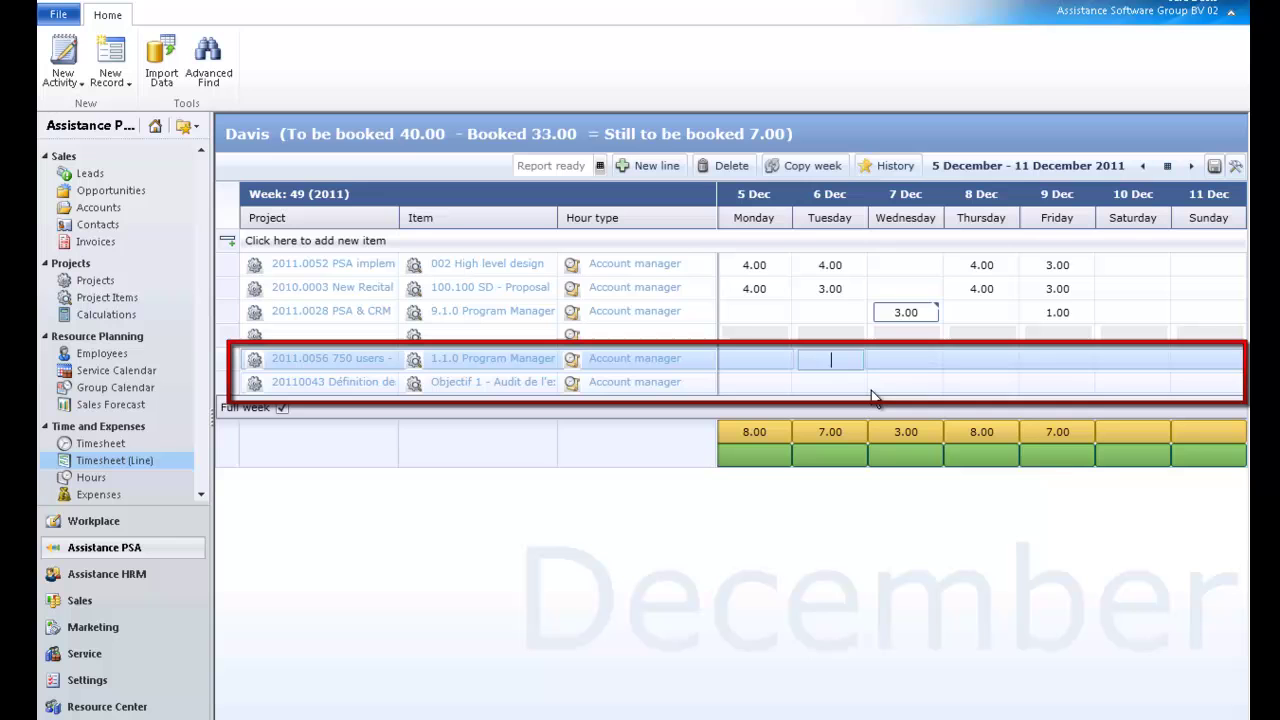
type("1")
key("Tab")
type("3")
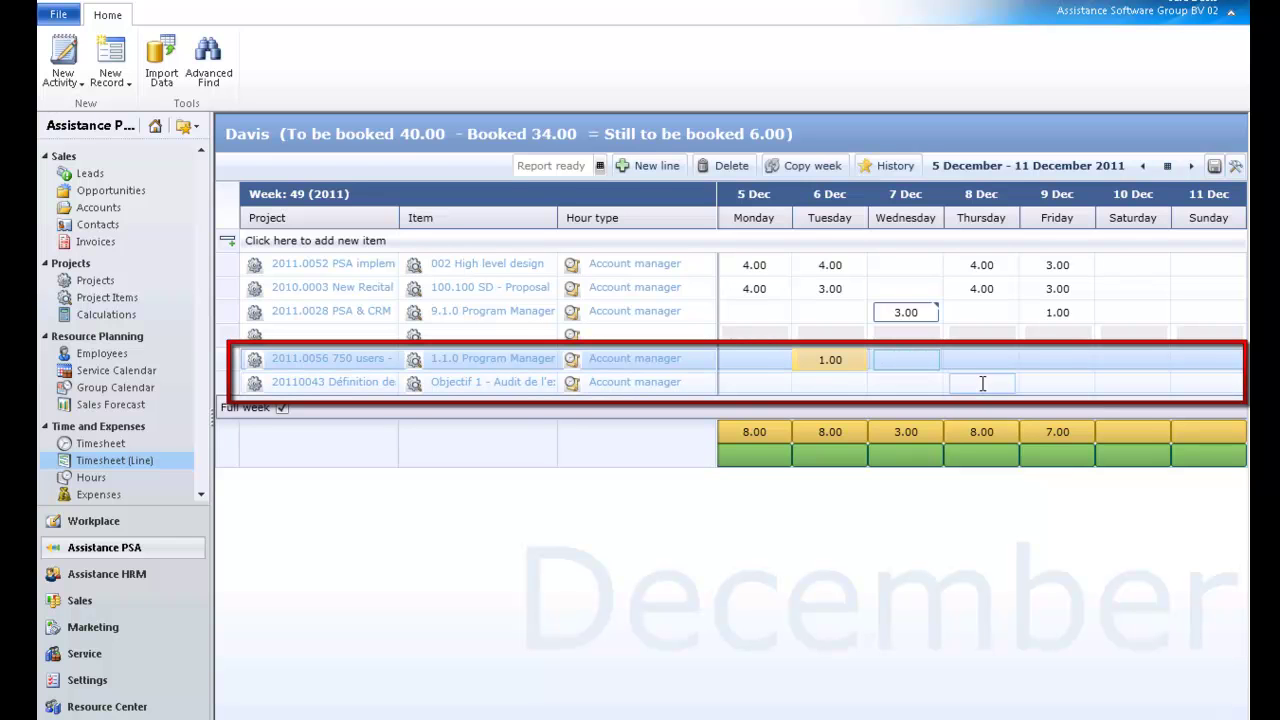
left_click(904, 384)
type("1")
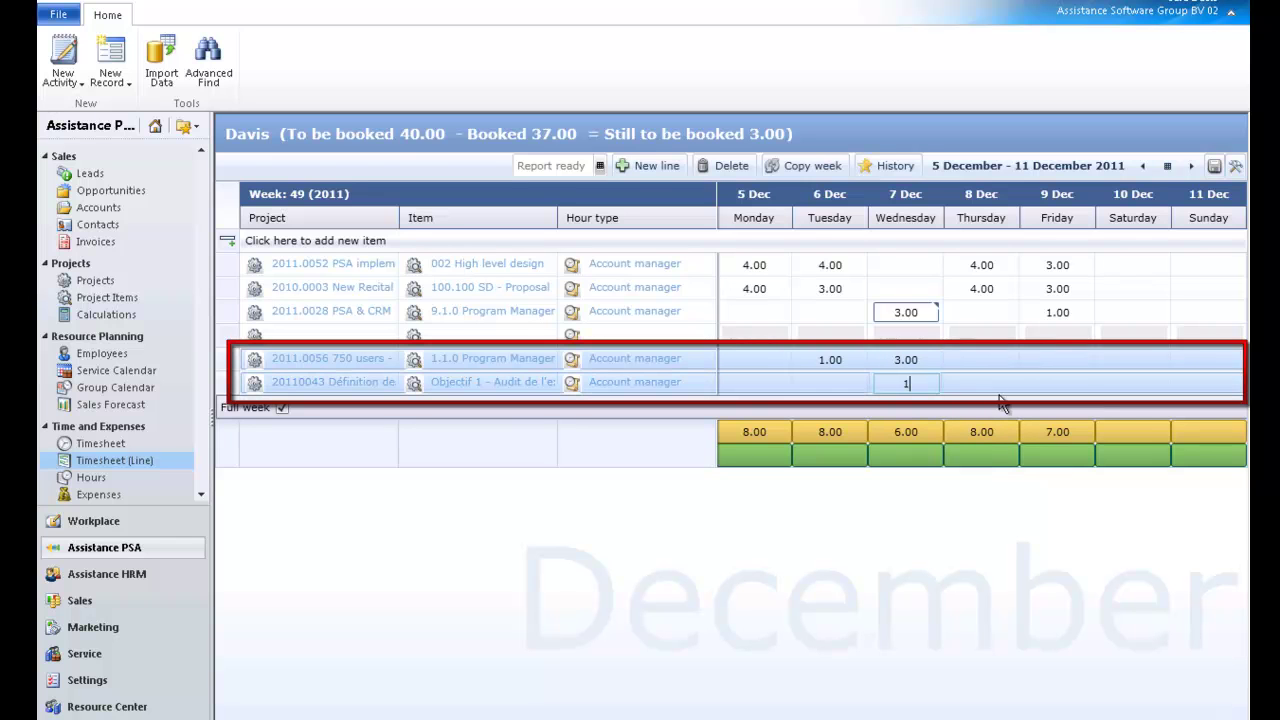
left_click(1050, 381)
type("1")
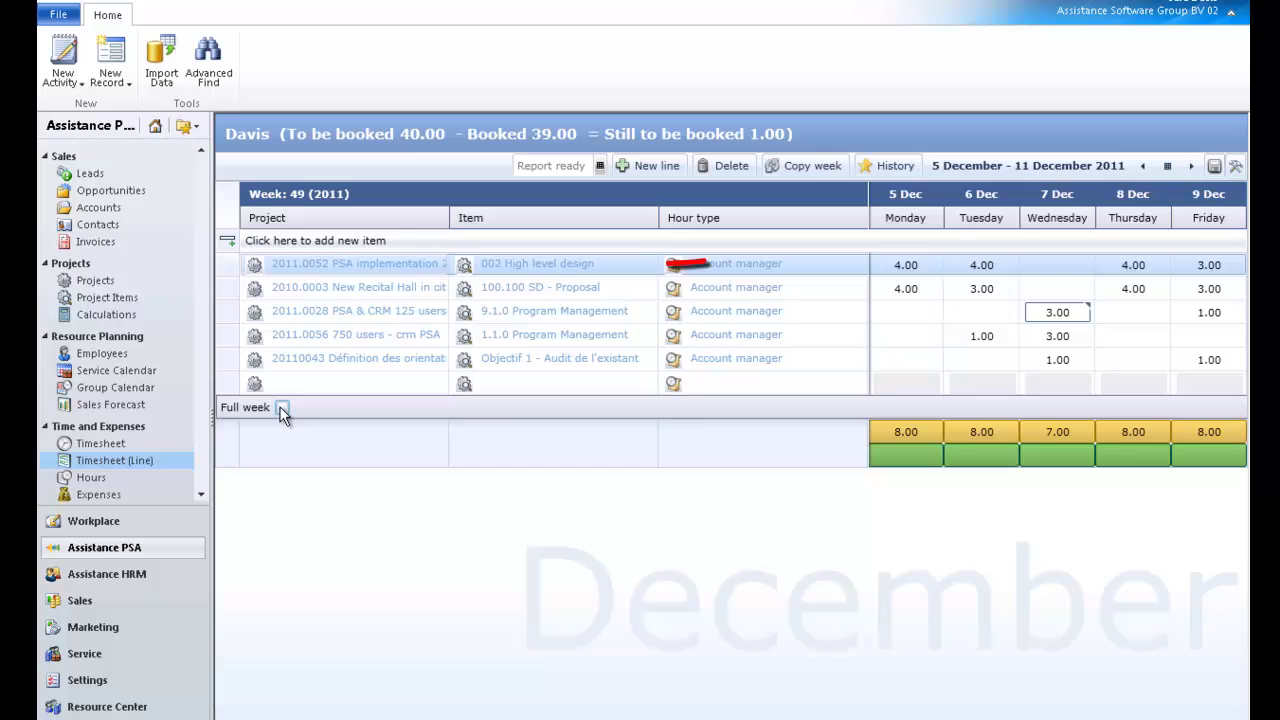
Change the 002 High level design item's Prc Complete to 20
left_click(553, 264)
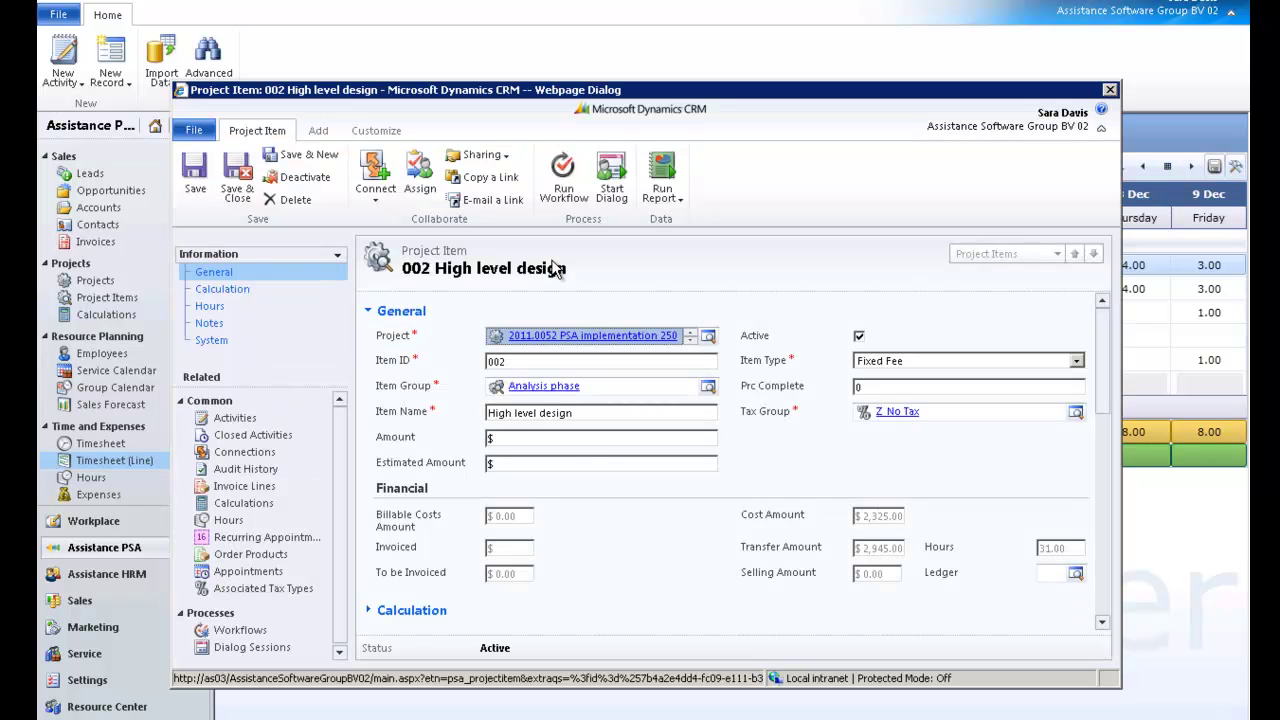
left_click(857, 387)
type("20")
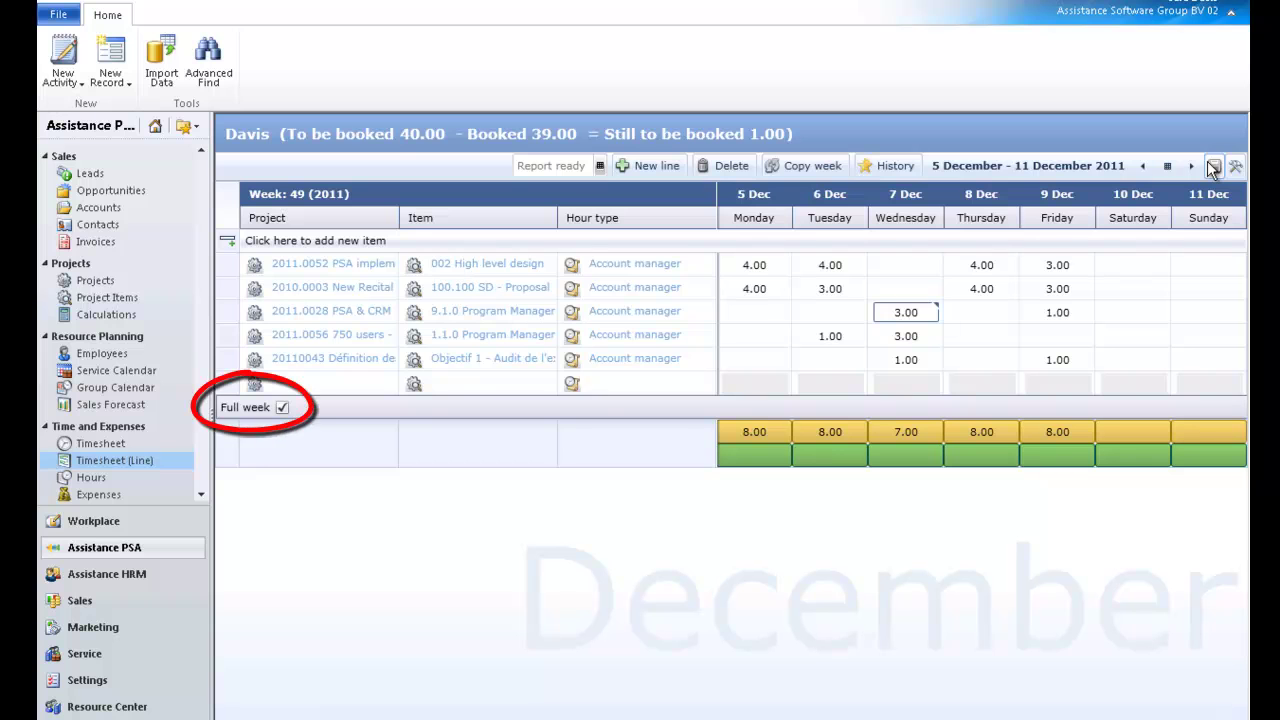
Turn off Full week so the grid shows only the Monday–Friday columns
left_click(282, 407)
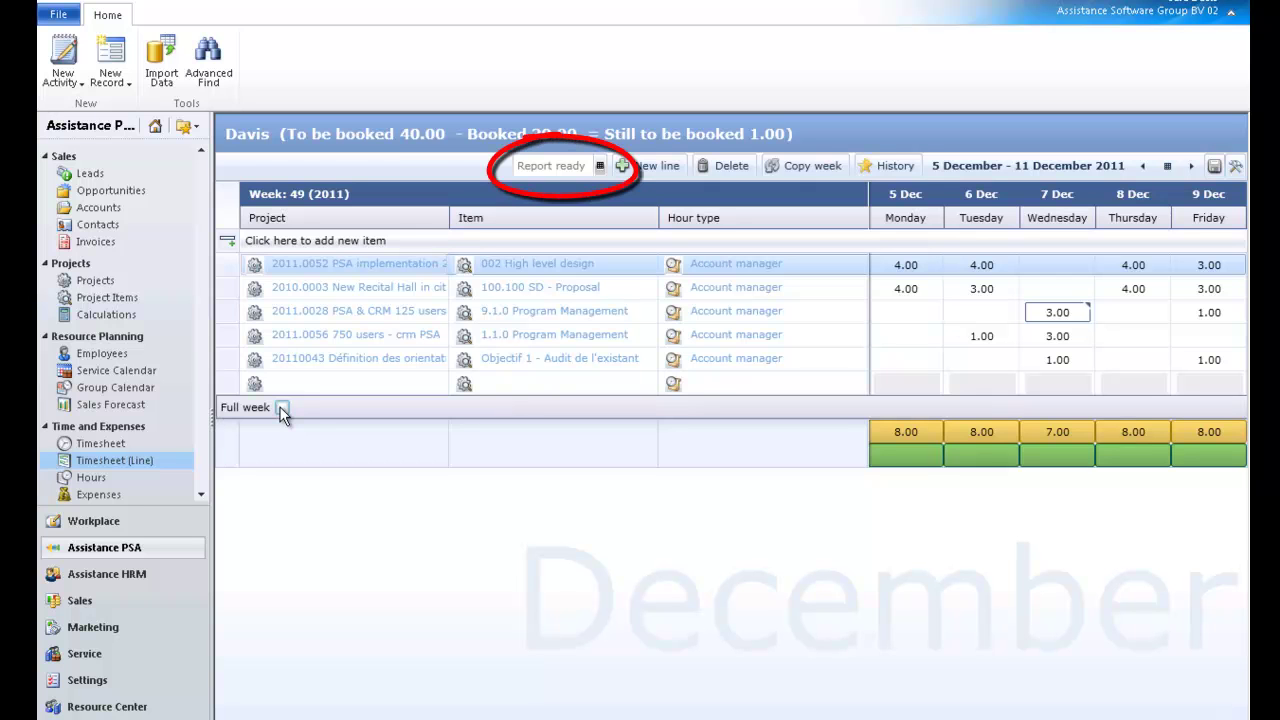
Pick 27 November 2011 as the timesheet's report-ready date from the calendar
left_click(600, 166)
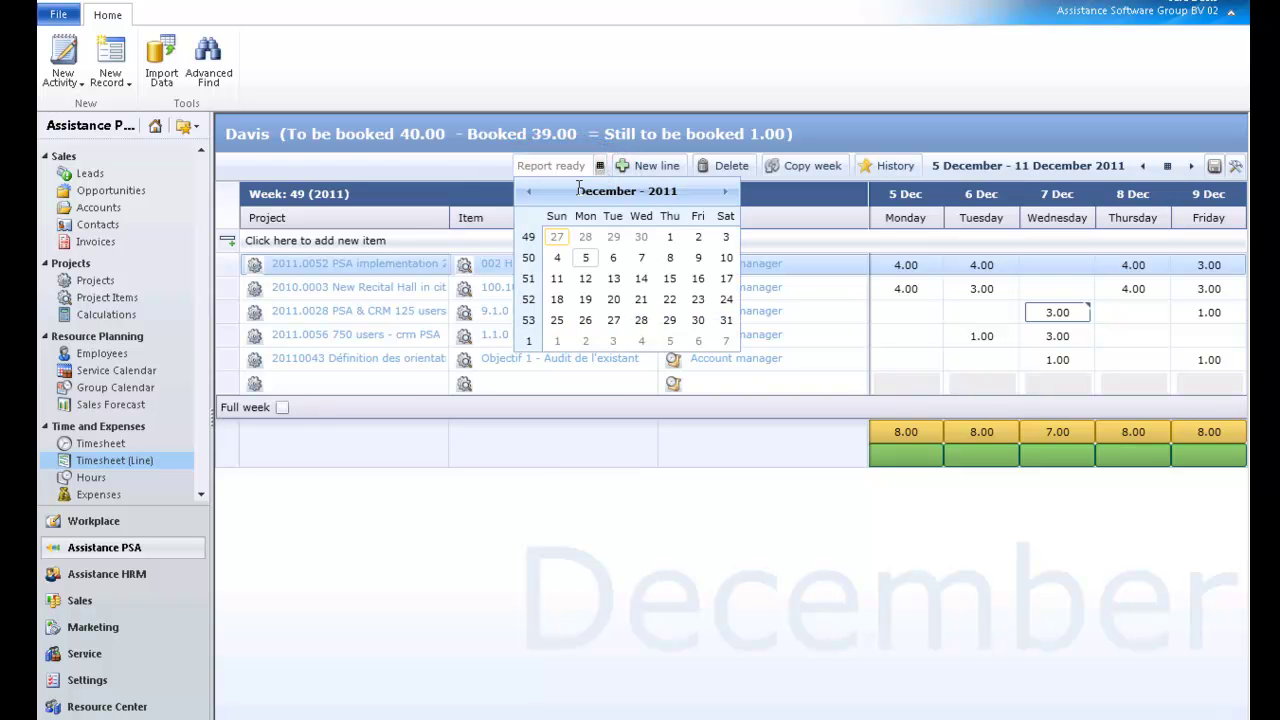
left_click(557, 240)
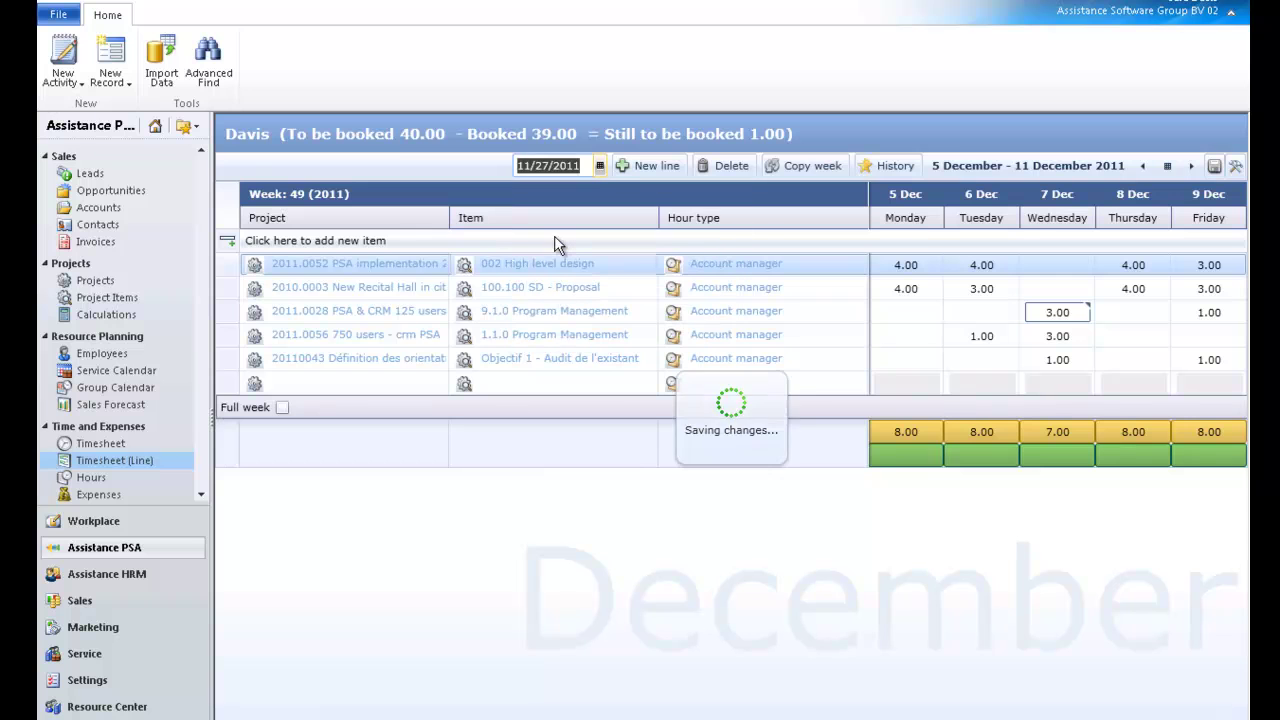